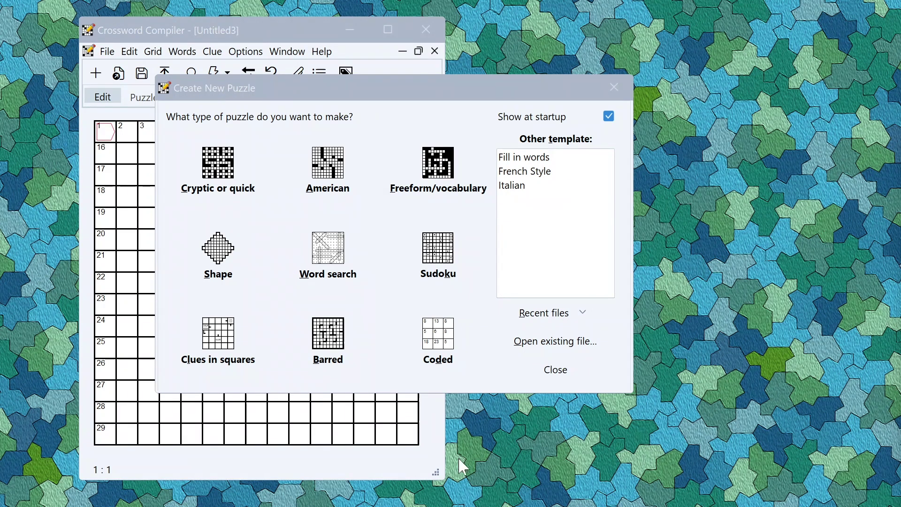
Start an American-style 15 x 15 puzzle and preview several stock grid patterns
{"action": "left_click", "coordinate": [350, 185]}
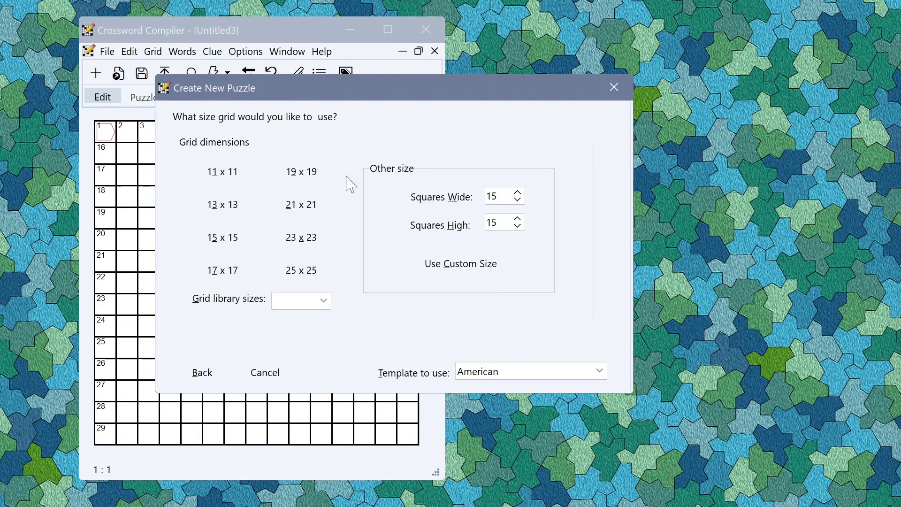
{"action": "left_click", "coordinate": [229, 246]}
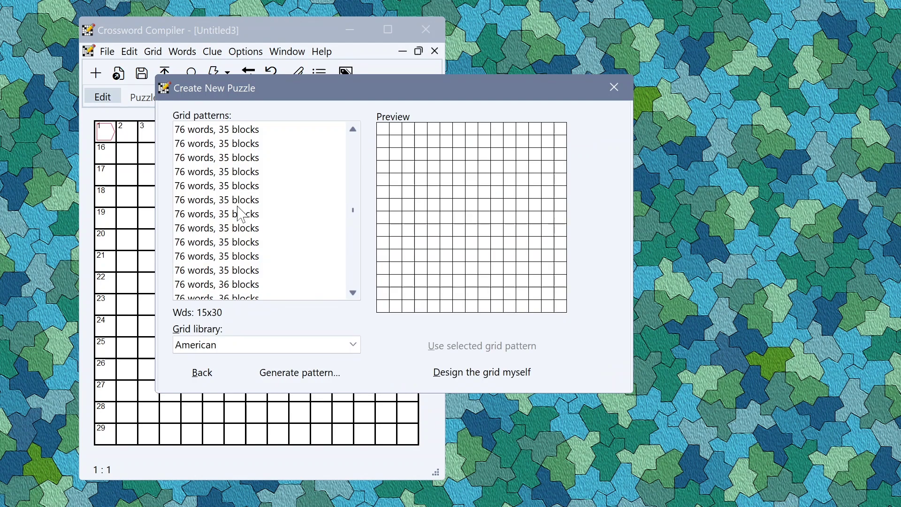
{"action": "left_click", "coordinate": [249, 164]}
{"action": "left_click", "coordinate": [258, 240]}
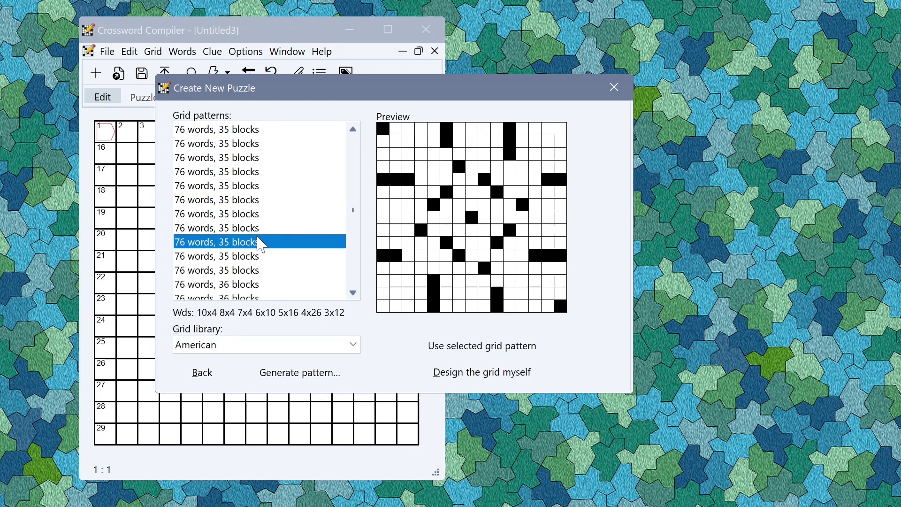
{"action": "left_click", "coordinate": [277, 186]}
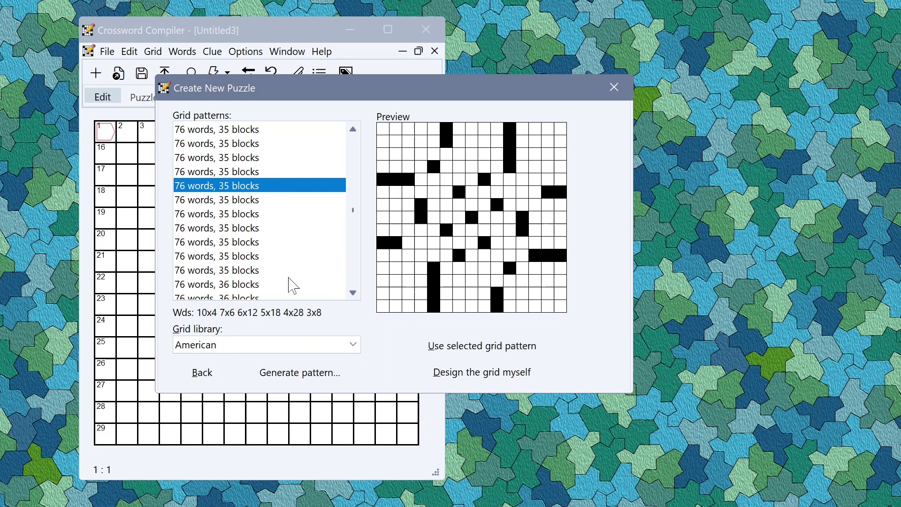
Choose to design the grid yourself and generate several American block patterns
{"action": "left_click", "coordinate": [303, 380]}
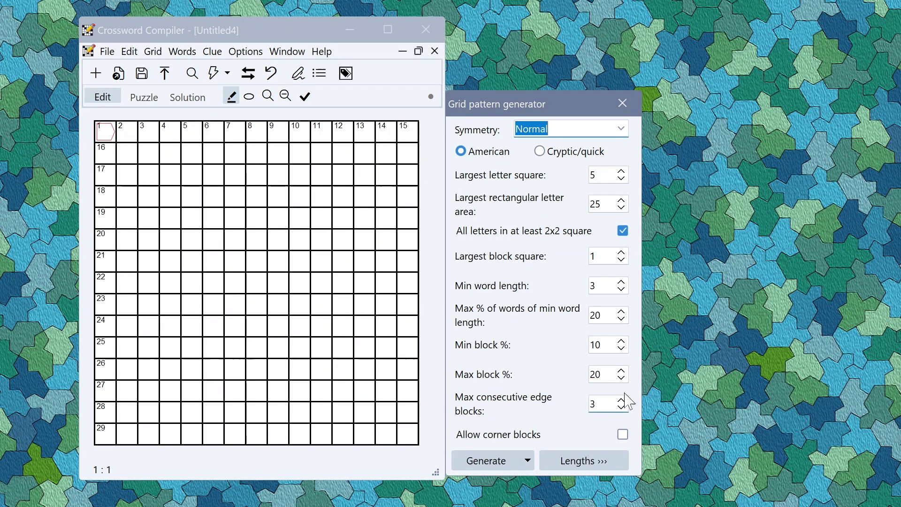
{"action": "left_click", "coordinate": [483, 463]}
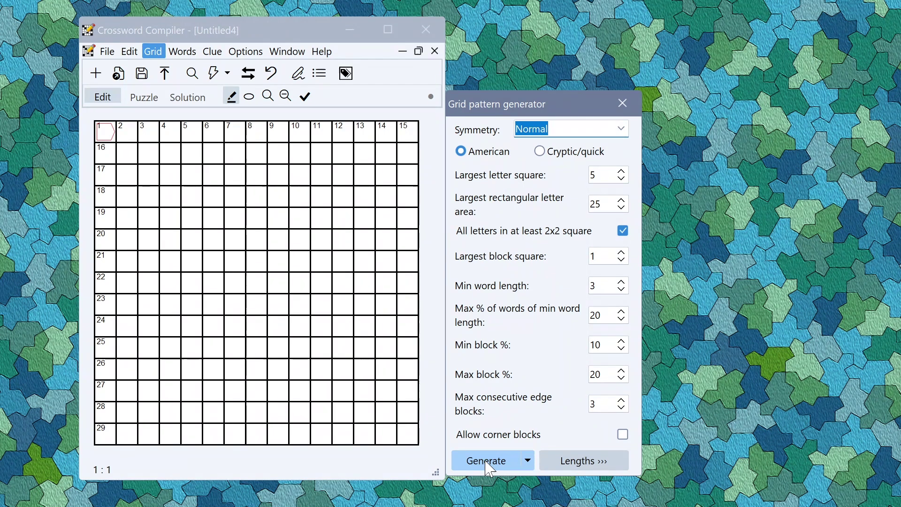
{"action": "left_click", "coordinate": [488, 464]}
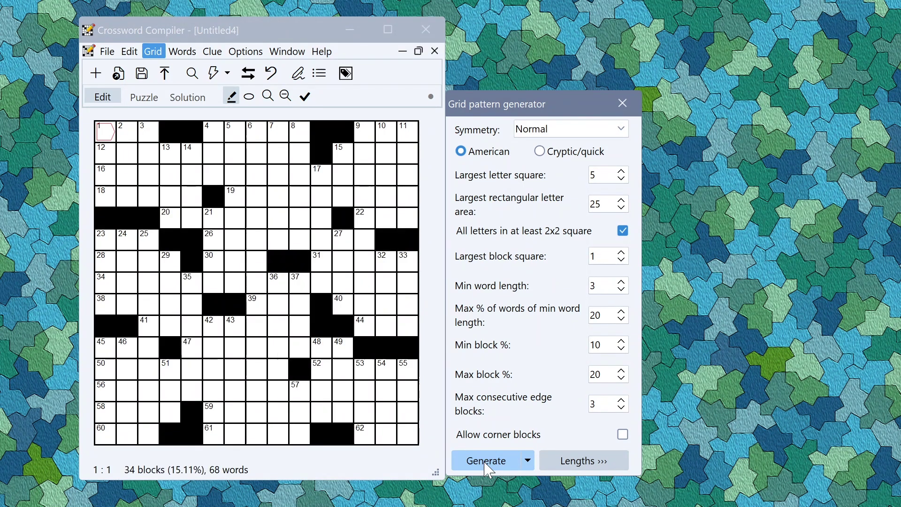
{"action": "left_click", "coordinate": [486, 464]}
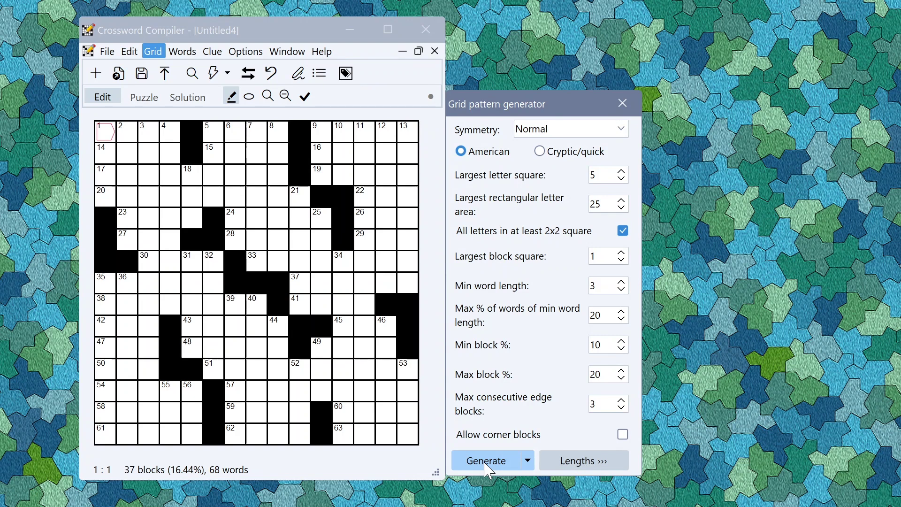
{"action": "left_click", "coordinate": [487, 463]}
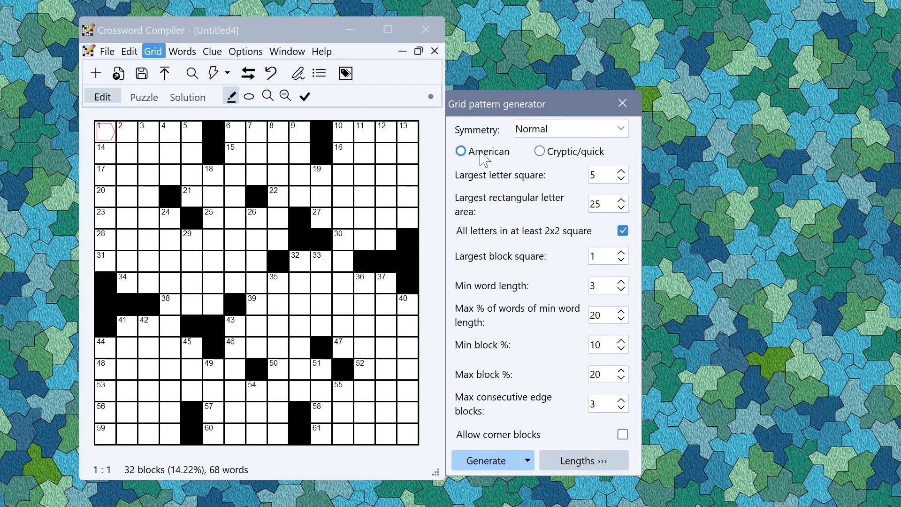
Generate a Cryptic/quick pattern filled from 1,1 with corner blocks allowed, then reselect American
{"action": "left_click", "coordinate": [556, 151]}
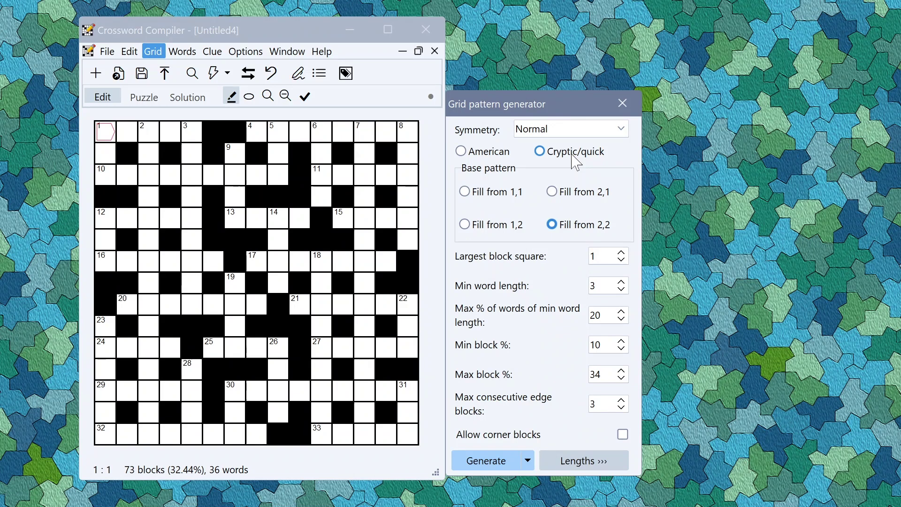
{"action": "left_click", "coordinate": [498, 461]}
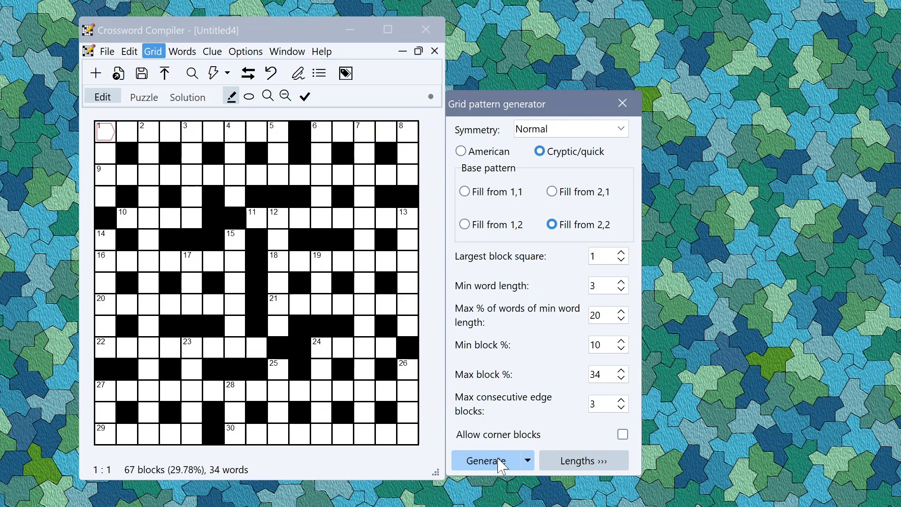
{"action": "left_click", "coordinate": [500, 460]}
{"action": "left_click", "coordinate": [495, 195]}
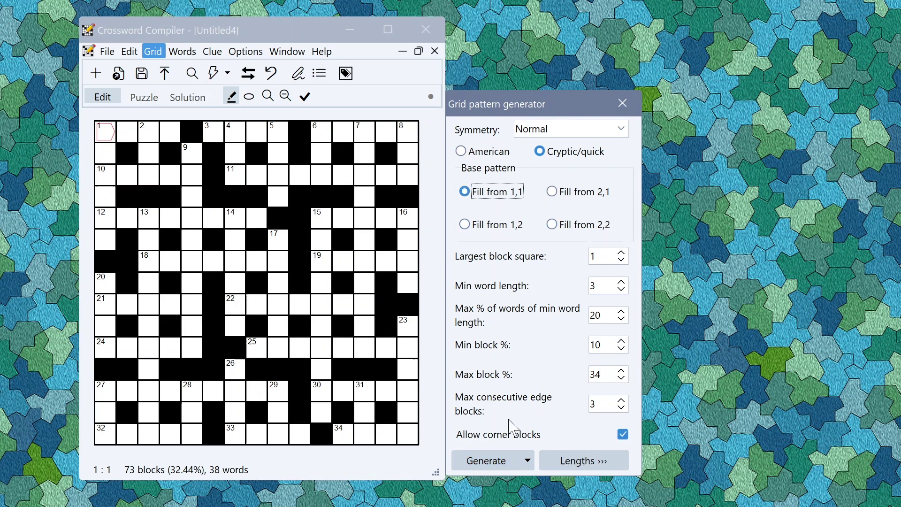
{"action": "left_click", "coordinate": [489, 463]}
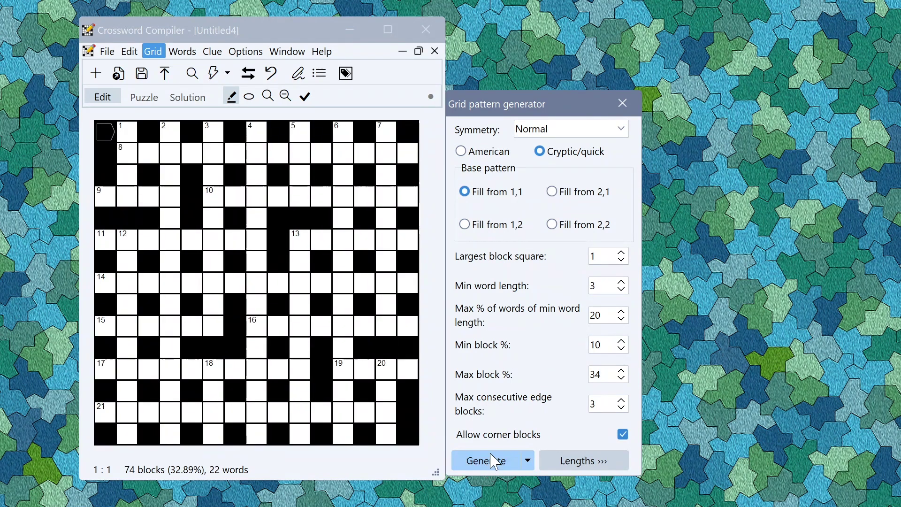
{"action": "left_click", "coordinate": [486, 154]}
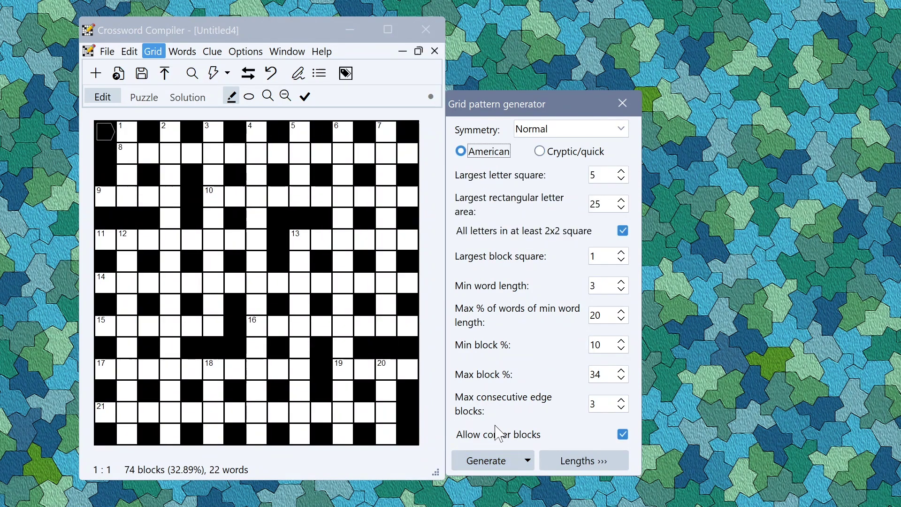
Generate American patterns with Left/right symmetry
{"action": "left_click", "coordinate": [499, 463]}
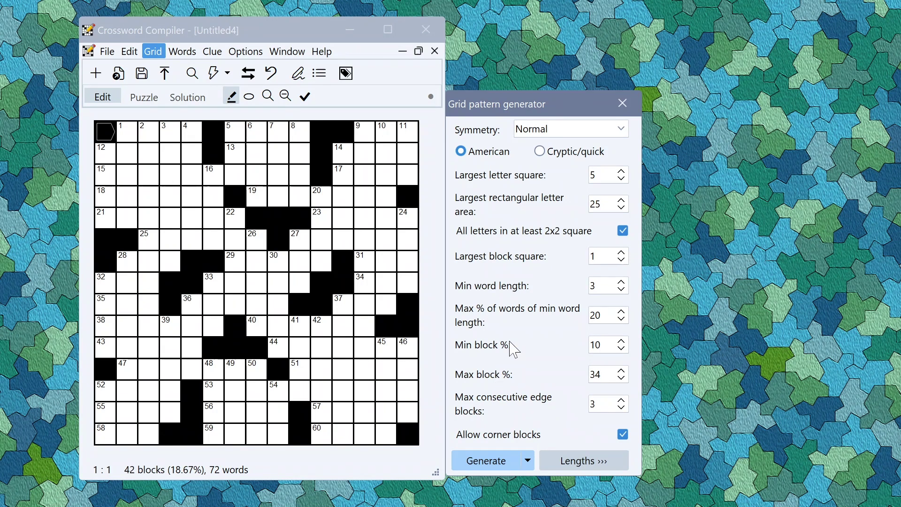
{"action": "left_click", "coordinate": [621, 129]}
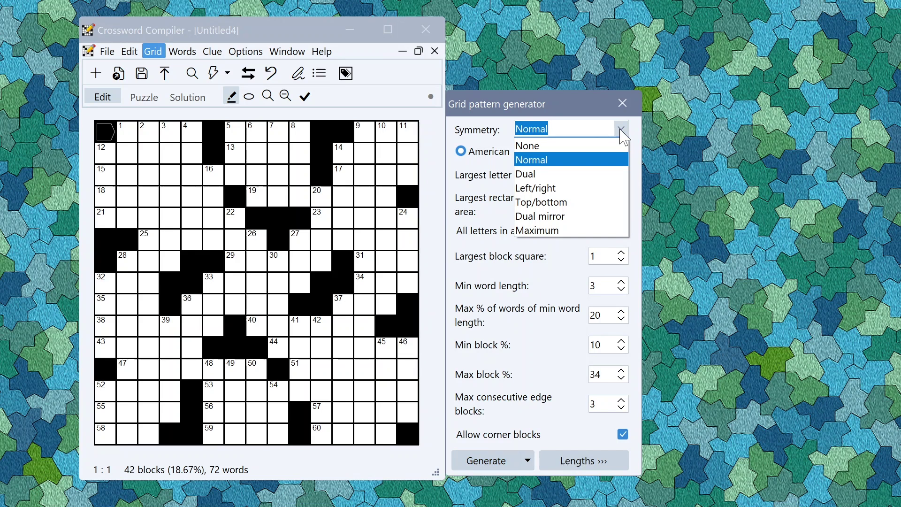
{"action": "left_click", "coordinate": [554, 189]}
{"action": "left_click", "coordinate": [491, 461]}
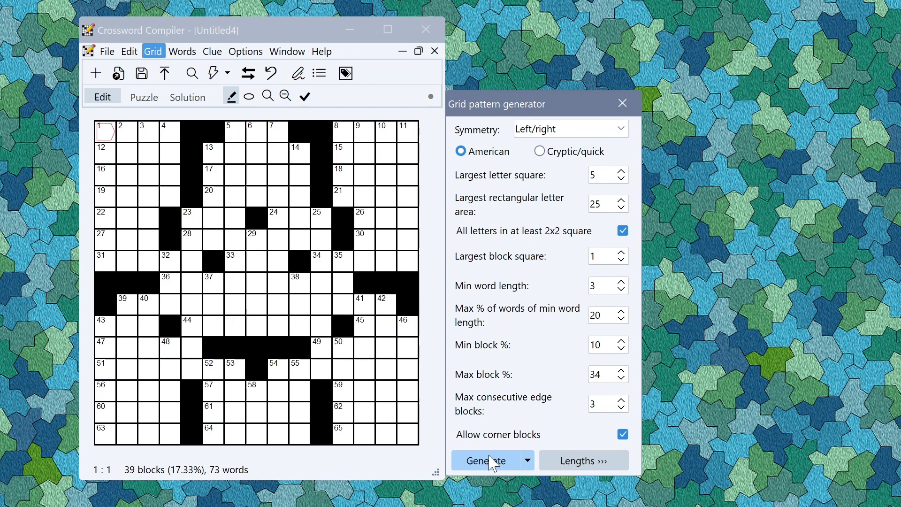
{"action": "left_click", "coordinate": [495, 461]}
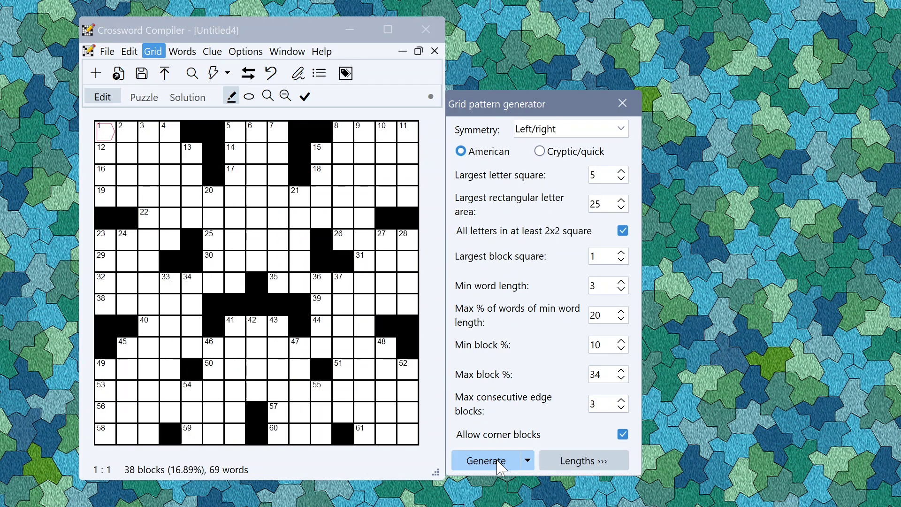
Switch to Top/bottom symmetry and generate two patterns
{"action": "left_click", "coordinate": [622, 128]}
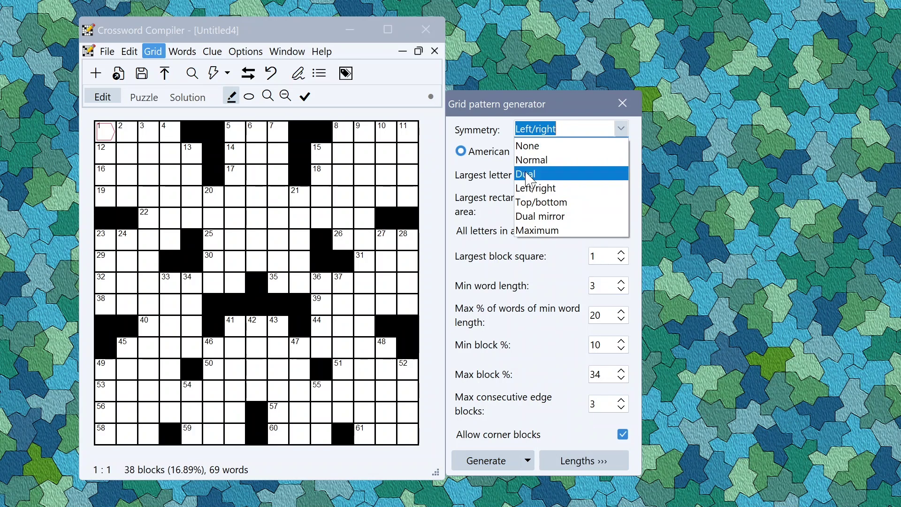
{"action": "left_click", "coordinate": [526, 201]}
{"action": "left_click", "coordinate": [507, 465]}
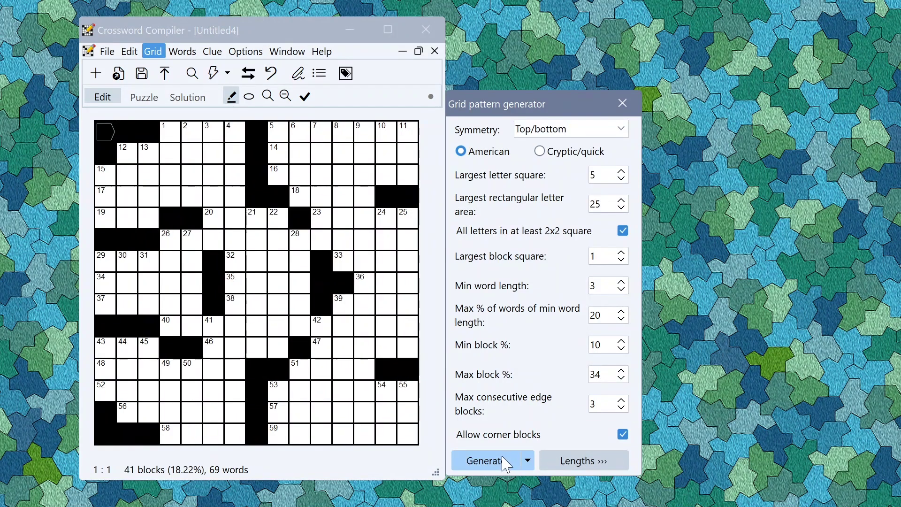
{"action": "left_click", "coordinate": [507, 465]}
Switch to Dual mirror symmetry and generate four patterns
{"action": "left_click", "coordinate": [620, 129]}
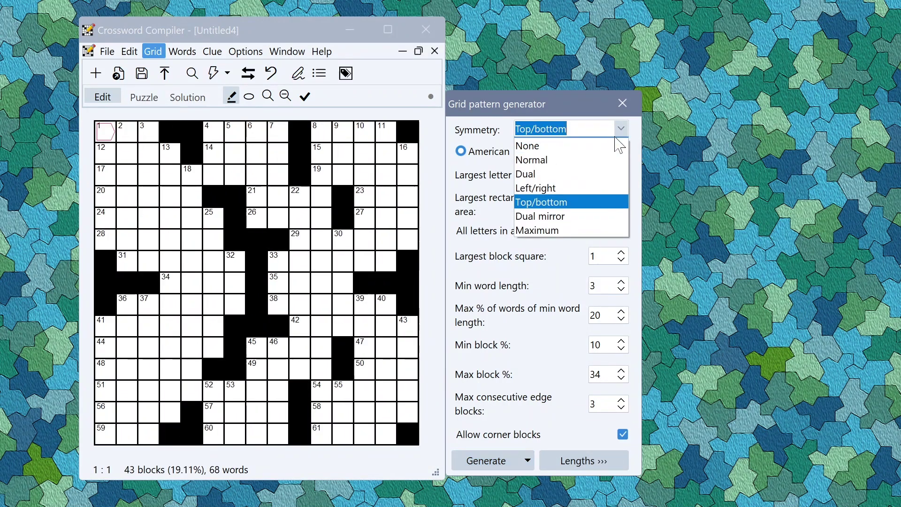
{"action": "left_click", "coordinate": [565, 216]}
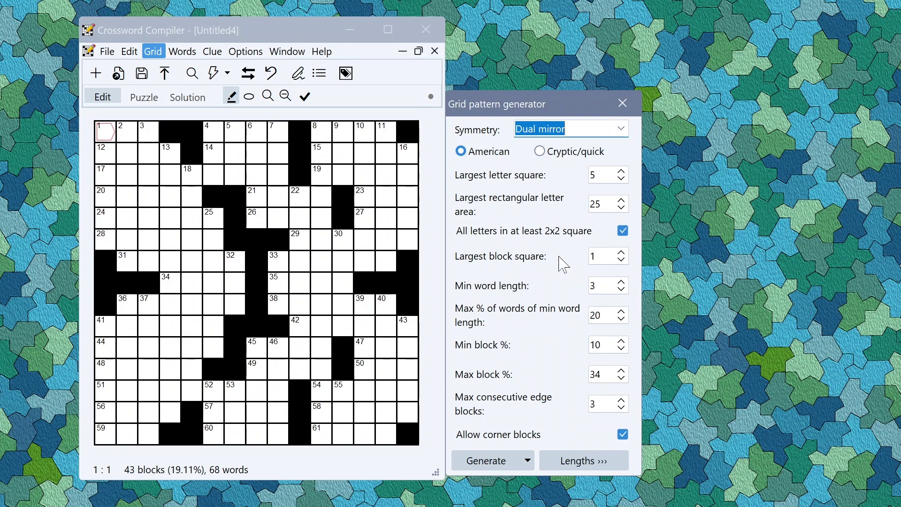
{"action": "left_click", "coordinate": [498, 467]}
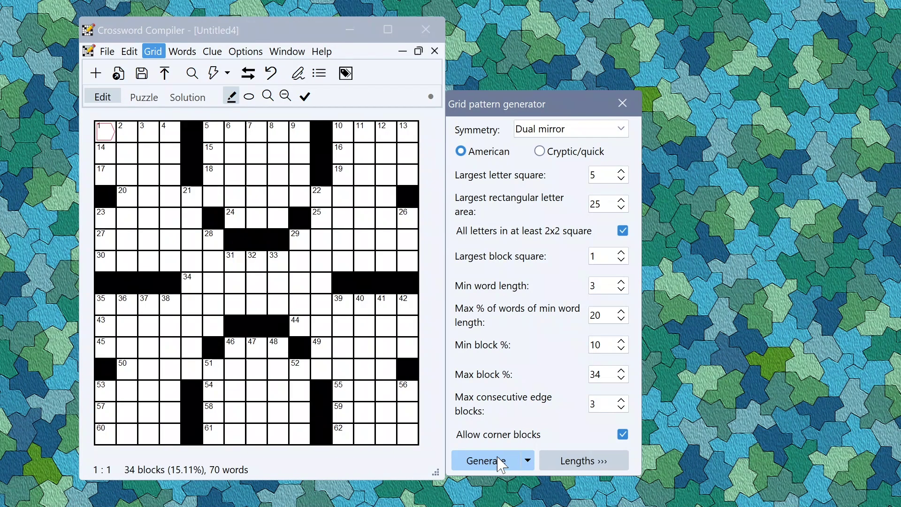
{"action": "left_click", "coordinate": [503, 465]}
{"action": "left_click", "coordinate": [504, 466]}
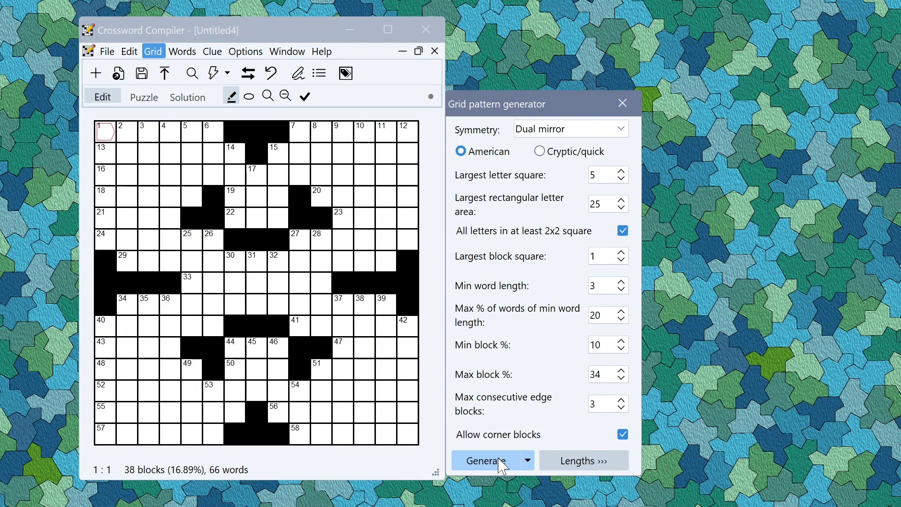
{"action": "left_click", "coordinate": [500, 463]}
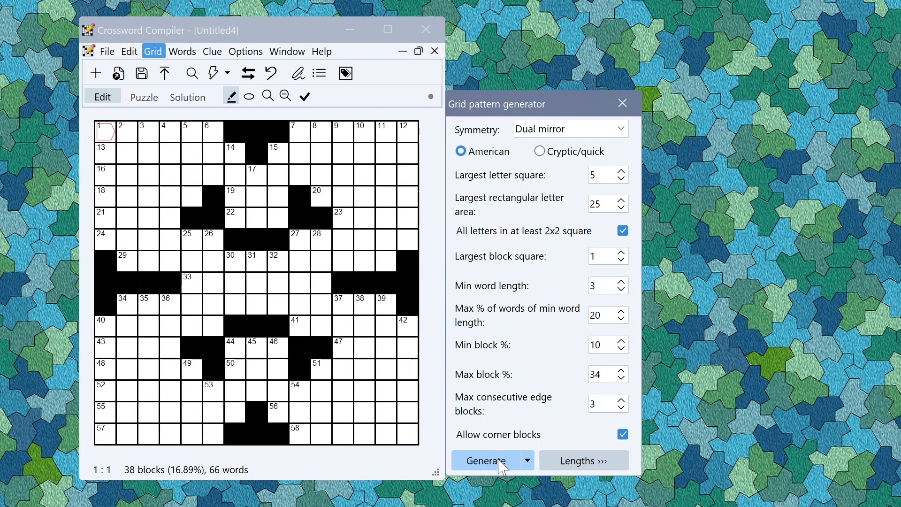
Switch to Maximum symmetry and generate three patterns
{"action": "left_click", "coordinate": [618, 133]}
{"action": "left_click", "coordinate": [552, 230]}
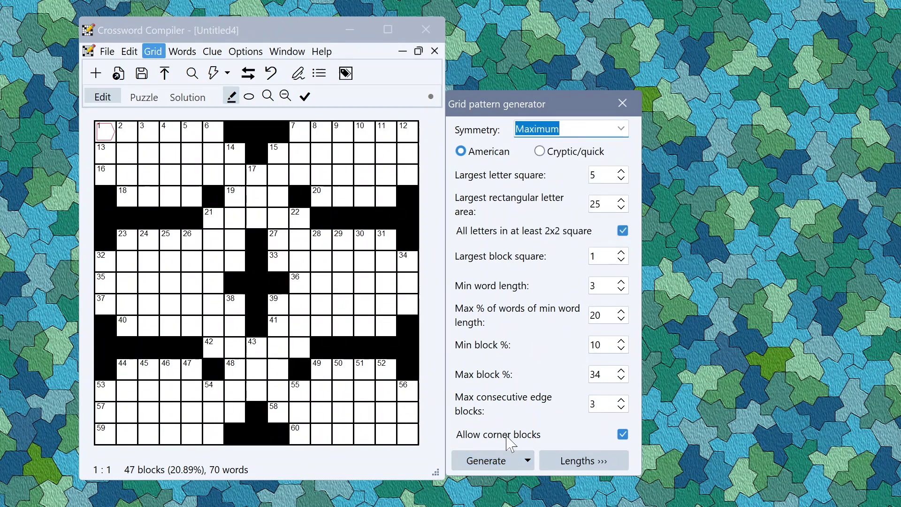
{"action": "left_click", "coordinate": [500, 464]}
{"action": "left_click", "coordinate": [501, 465]}
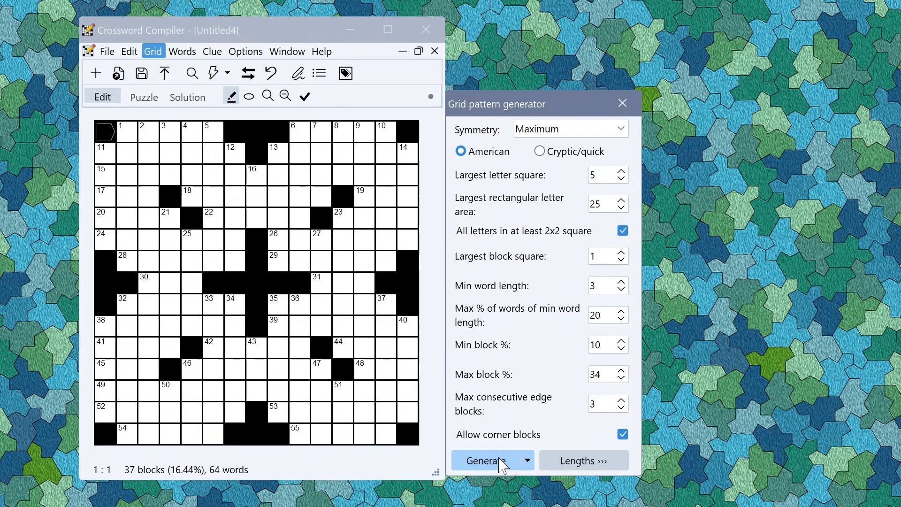
{"action": "left_click", "coordinate": [503, 465]}
Disallow corner blocks and generate new maximally symmetric patterns
{"action": "left_click", "coordinate": [504, 465]}
{"action": "left_click", "coordinate": [506, 465]}
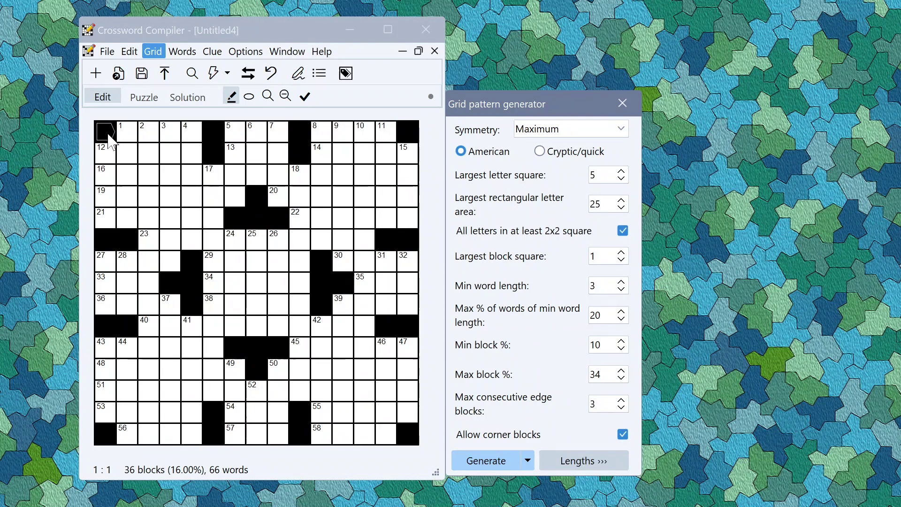
{"action": "left_click", "coordinate": [623, 434]}
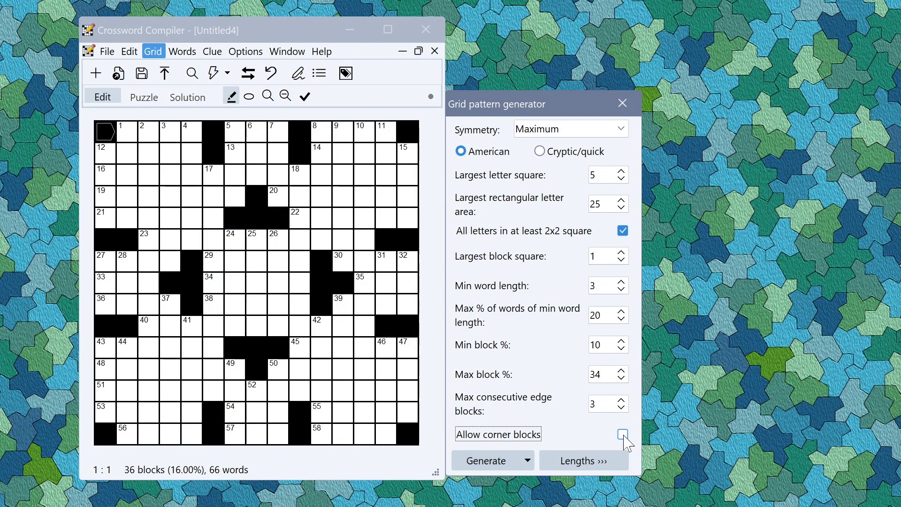
{"action": "left_click", "coordinate": [500, 461]}
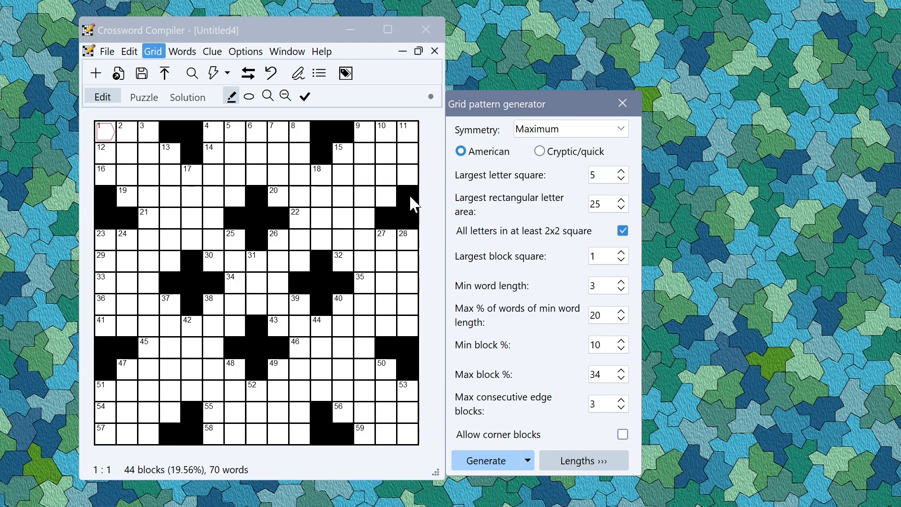
Limit max consecutive edge blocks to 1 and generate several patterns
{"action": "left_click", "coordinate": [623, 409]}
{"action": "left_click", "coordinate": [487, 463]}
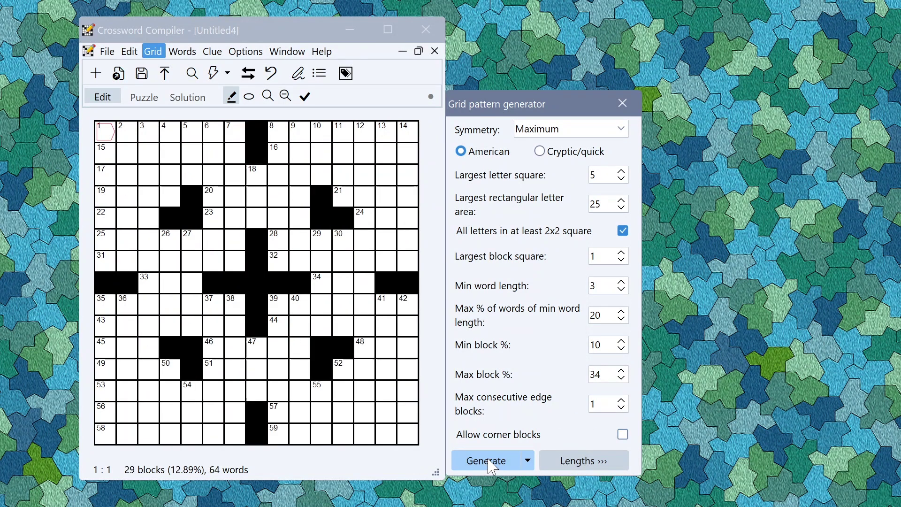
{"action": "left_click", "coordinate": [489, 465]}
{"action": "left_click", "coordinate": [491, 464]}
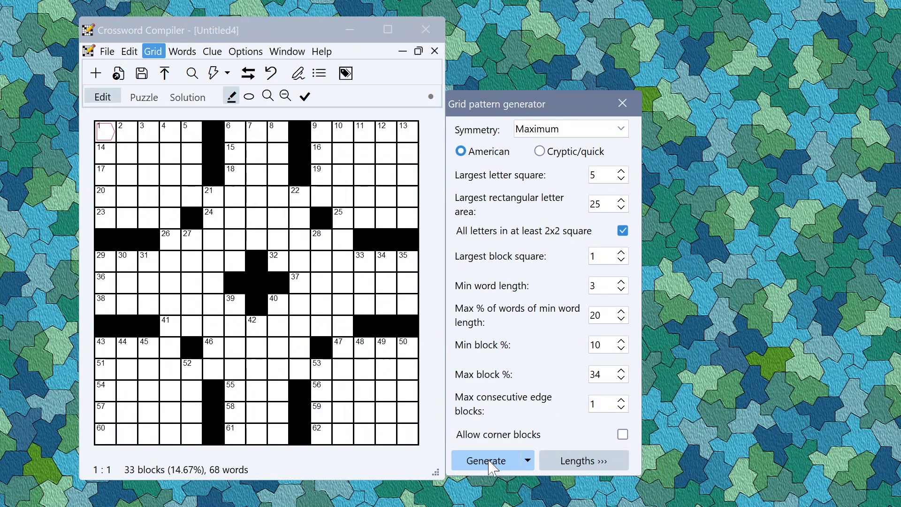
Generate one more pattern, show the word-length counts panel, and set symmetry to Normal
{"action": "left_click", "coordinate": [490, 463]}
{"action": "left_click", "coordinate": [577, 463]}
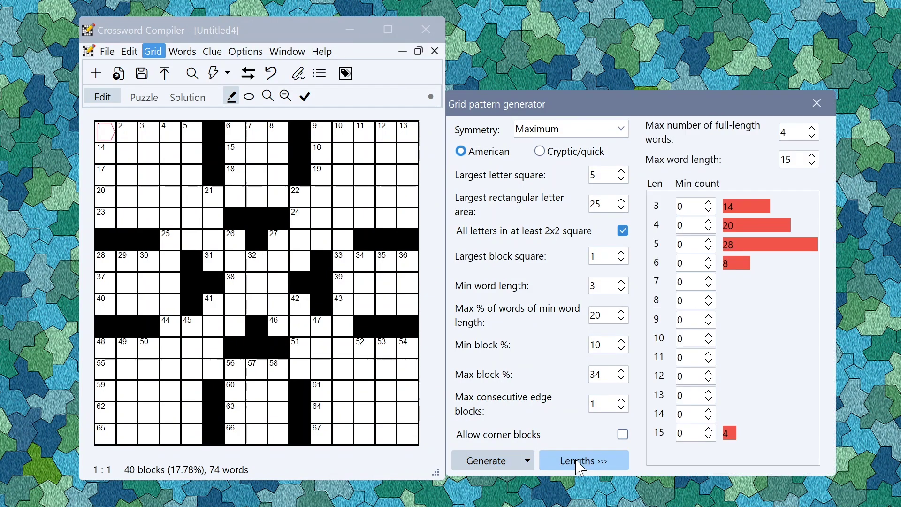
{"action": "left_click", "coordinate": [622, 129]}
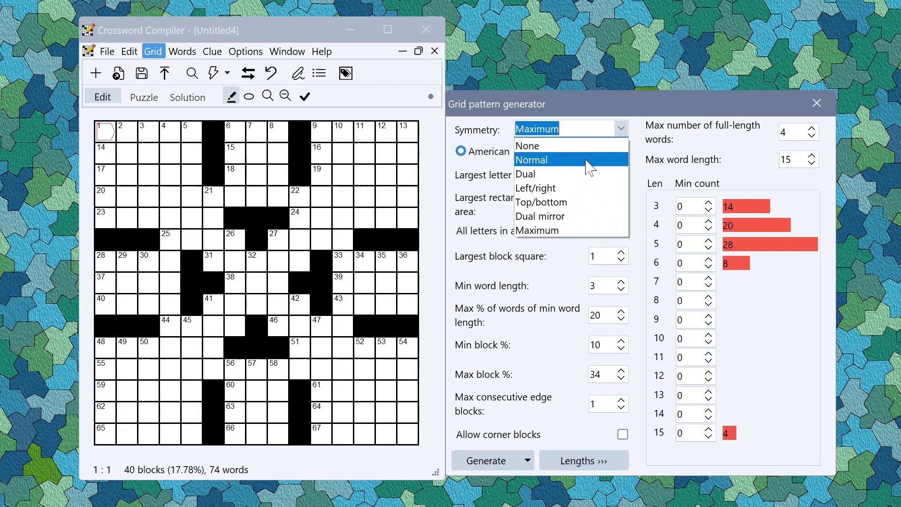
{"action": "left_click", "coordinate": [587, 161]}
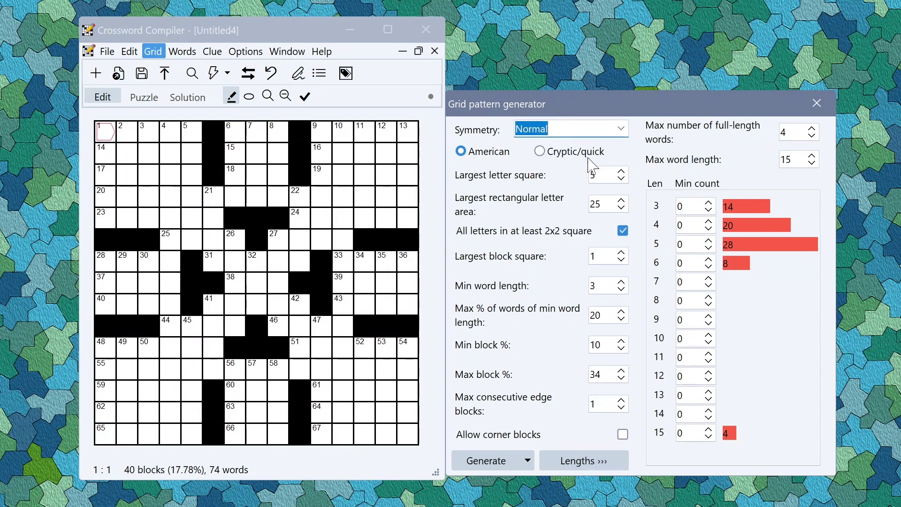
Set minimum counts of 2 for 14- and 11-letter words and generate matching patterns
{"action": "left_click", "coordinate": [707, 411]}
{"action": "left_click", "coordinate": [707, 411]}
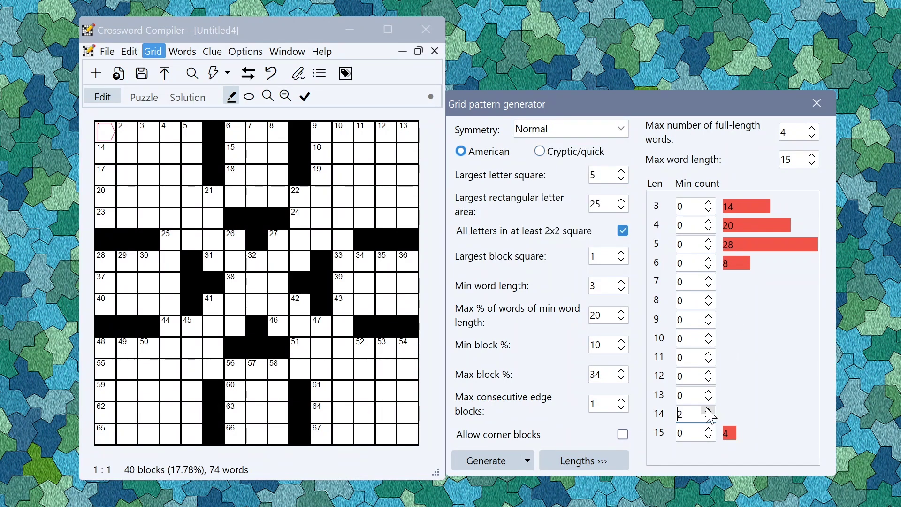
{"action": "left_click", "coordinate": [709, 354]}
{"action": "left_click", "coordinate": [709, 354]}
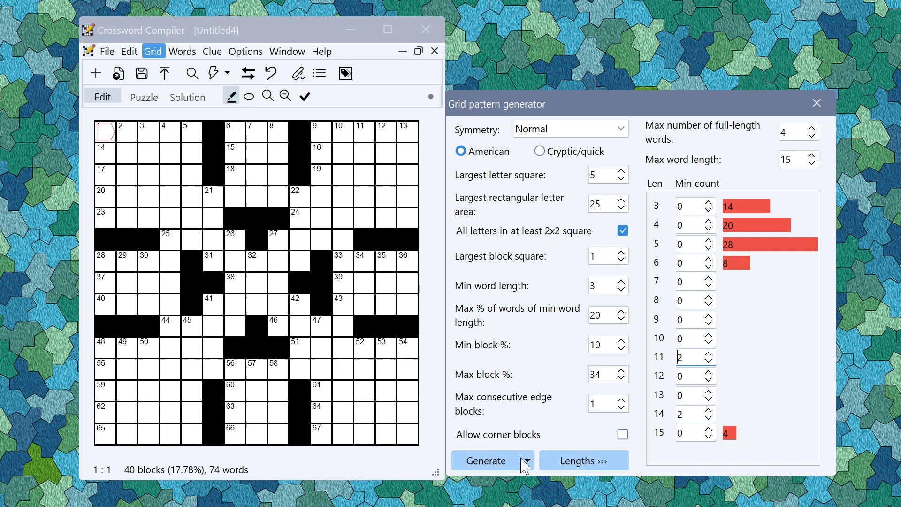
{"action": "left_click", "coordinate": [502, 466]}
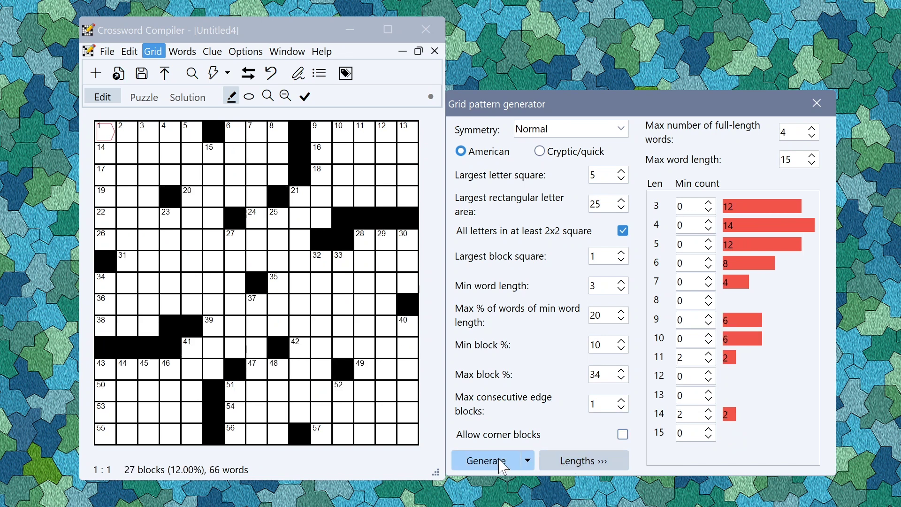
{"action": "left_click", "coordinate": [503, 466]}
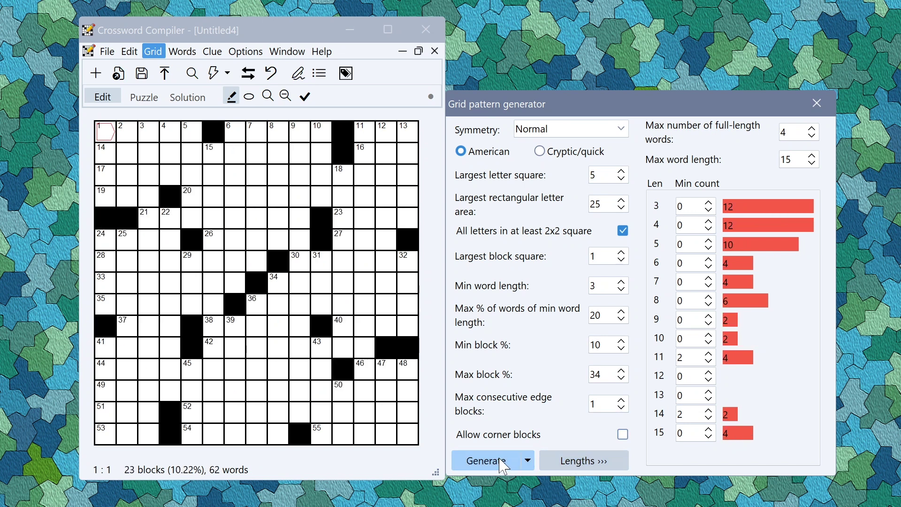
{"action": "mouse_move", "coordinate": [738, 362]}
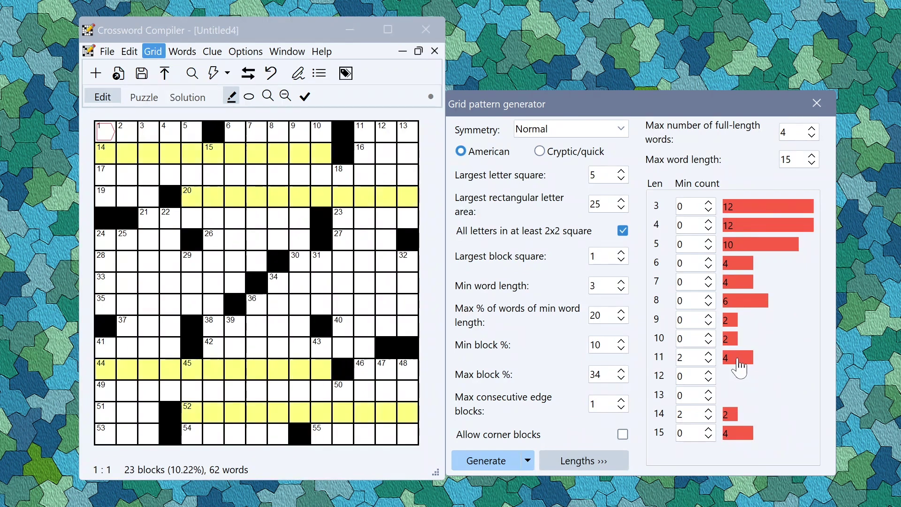
{"action": "mouse_move", "coordinate": [726, 421]}
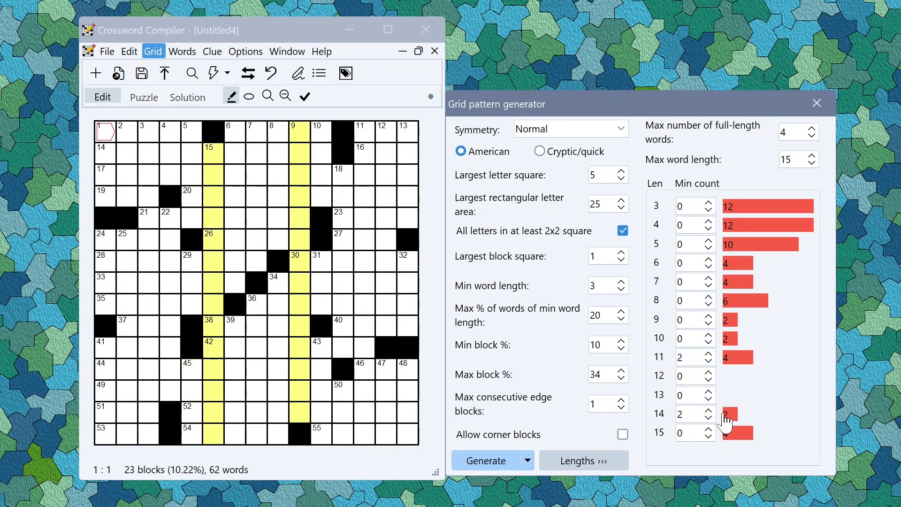
{"action": "left_click", "coordinate": [486, 462]}
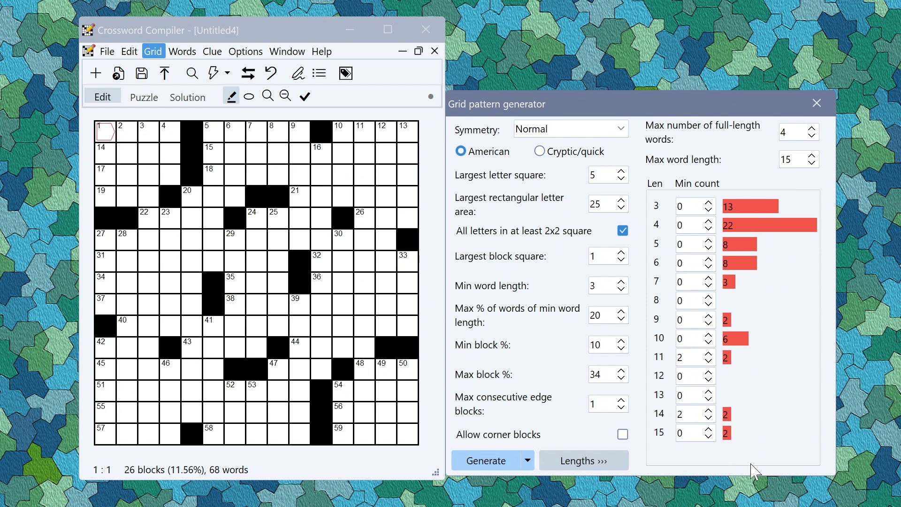
Generate a Cryptic/quick pattern filled from 2,2 and highlight its 11- and 14-letter words
{"action": "left_click", "coordinate": [551, 151]}
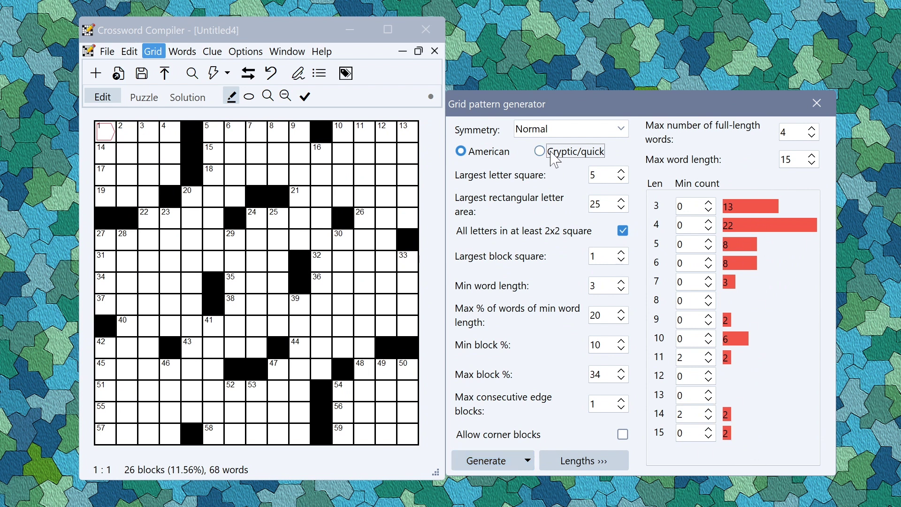
{"action": "left_click", "coordinate": [500, 464]}
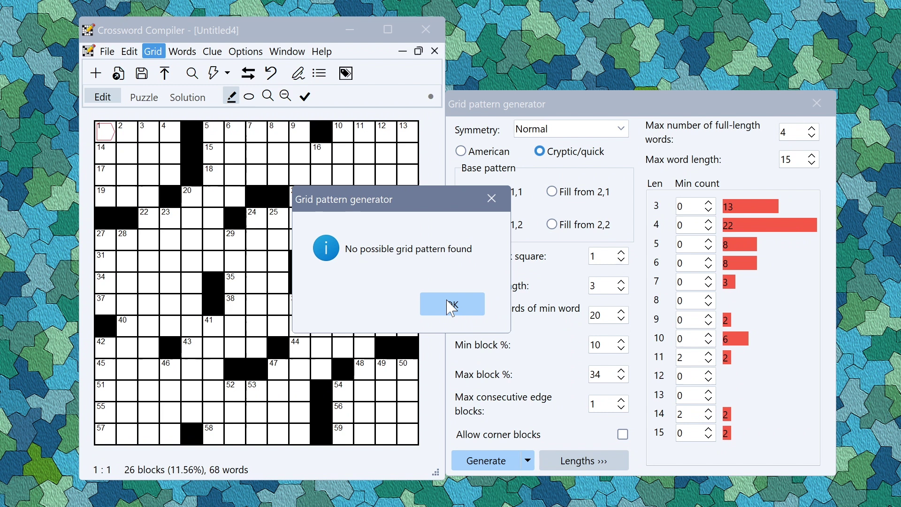
{"action": "left_click", "coordinate": [452, 305]}
{"action": "left_click", "coordinate": [553, 225]}
{"action": "left_click", "coordinate": [505, 463]}
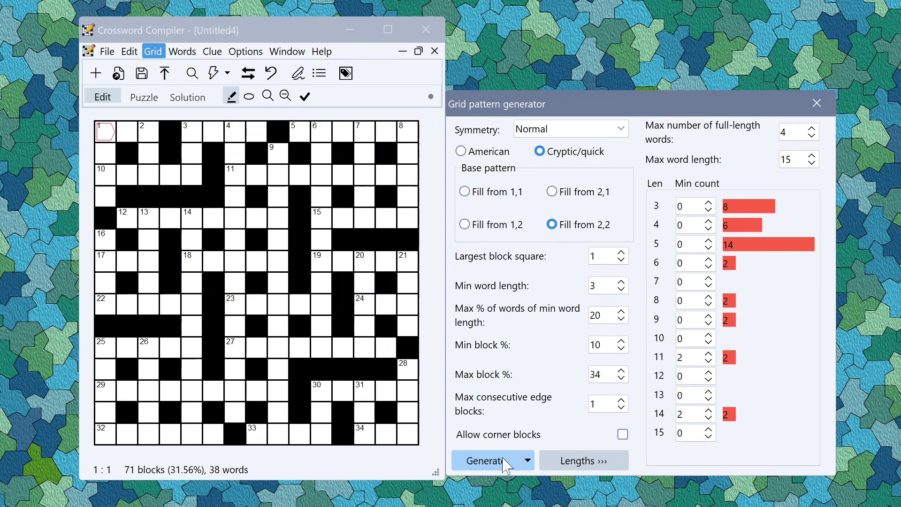
{"action": "left_click", "coordinate": [729, 359]}
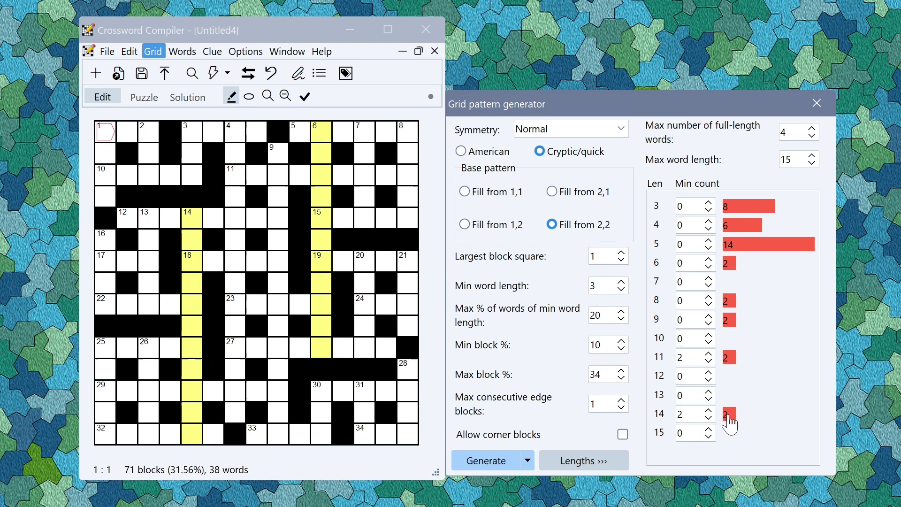
{"action": "left_click", "coordinate": [730, 418]}
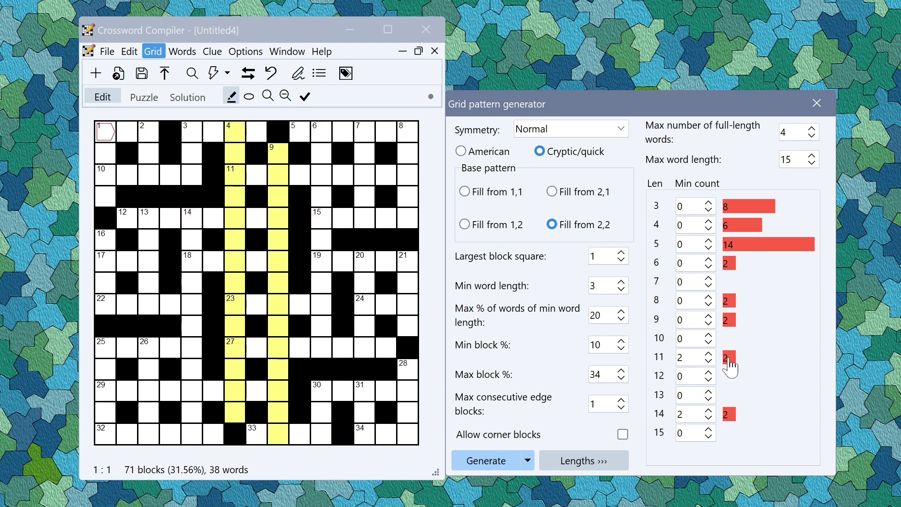
Re-allow corner blocks, check the Generate save options, and close the pattern generator
{"action": "left_click", "coordinate": [499, 434]}
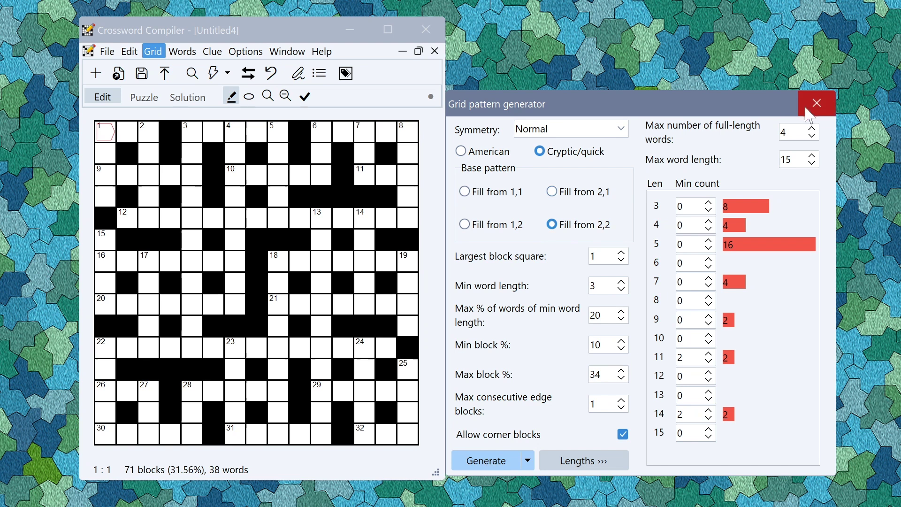
{"action": "left_click", "coordinate": [529, 461]}
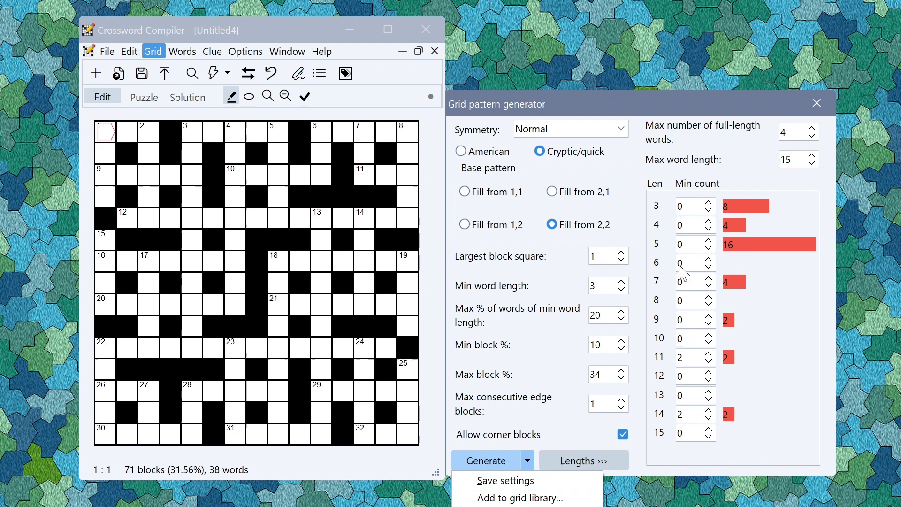
{"action": "left_click", "coordinate": [642, 421]}
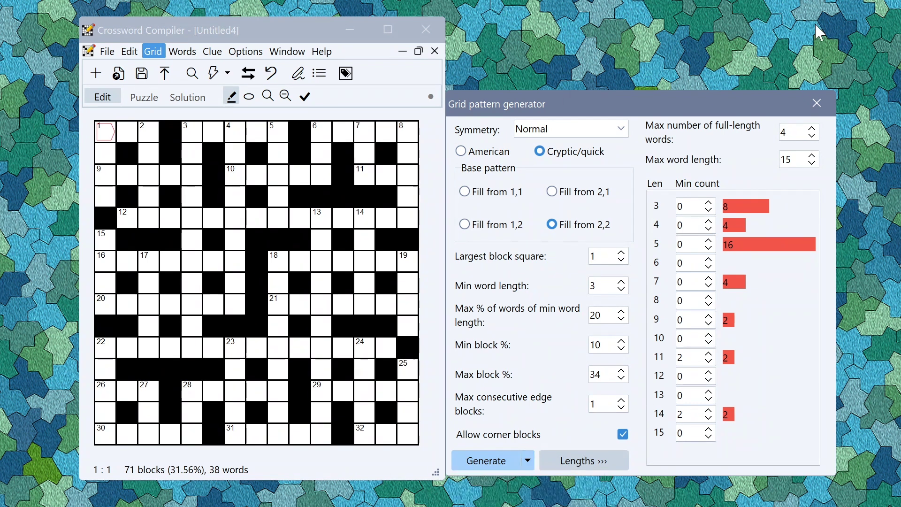
{"action": "left_click", "coordinate": [817, 105]}
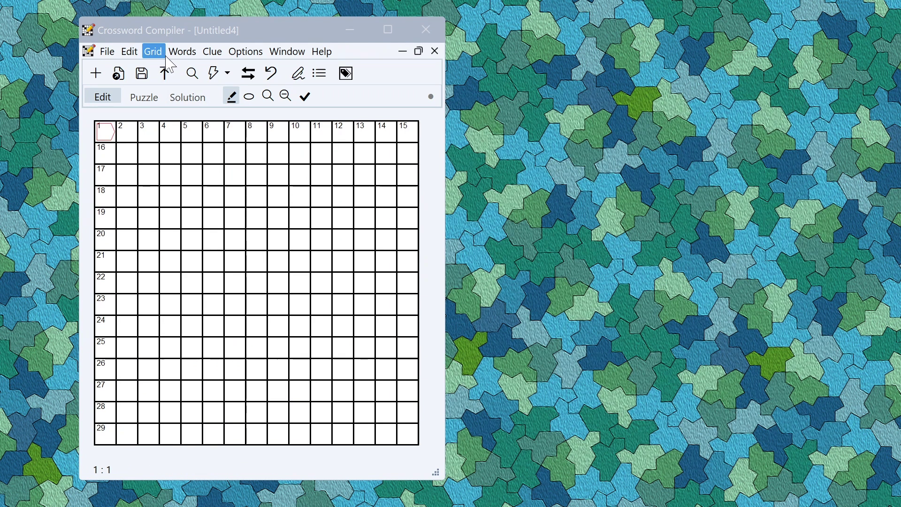
Open the Grid Library Manager from Grid > Grid Library
{"action": "left_click", "coordinate": [153, 51]}
{"action": "mouse_move", "coordinate": [202, 194]}
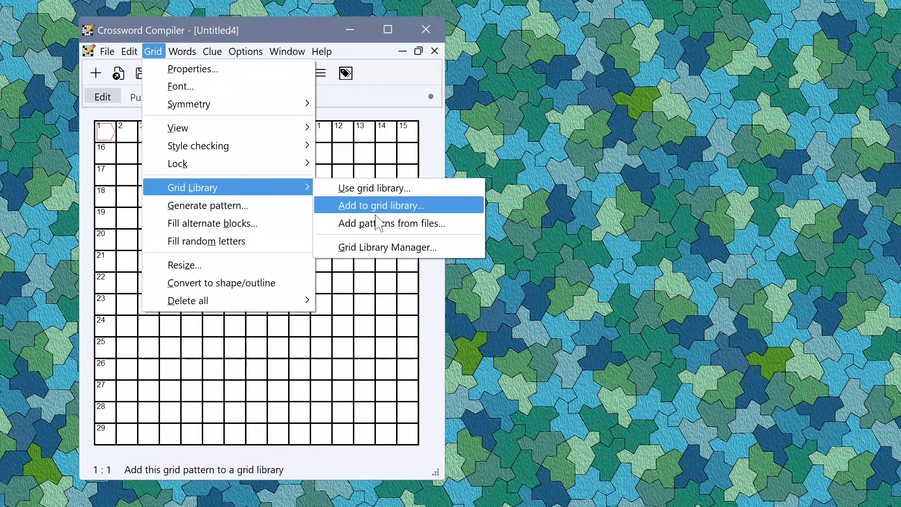
{"action": "left_click", "coordinate": [373, 249]}
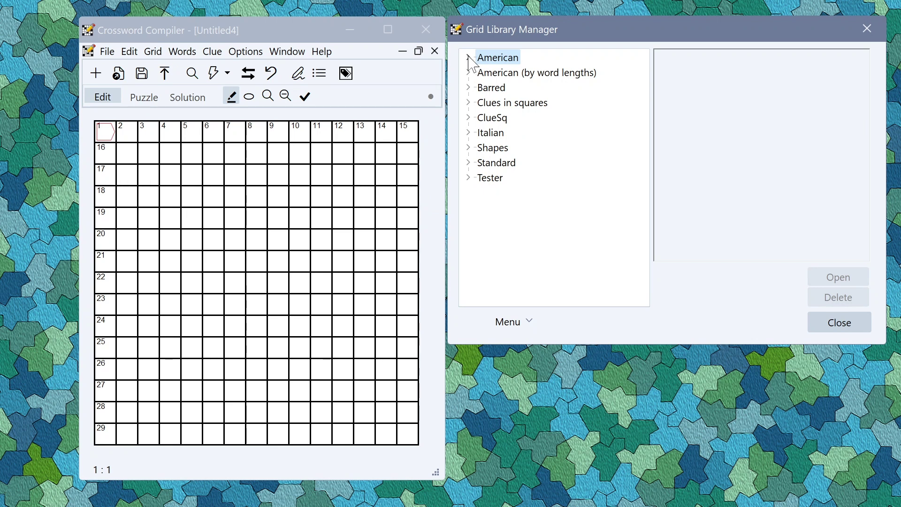
Browse American 17x17 patterns, ending on the 82-word, 38-block grid, then open the library Menu
{"action": "left_click", "coordinate": [469, 58]}
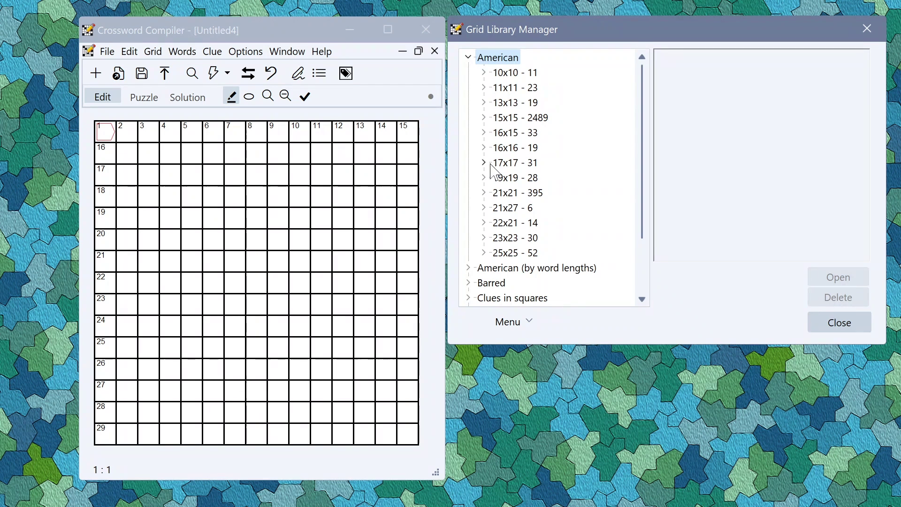
{"action": "left_click", "coordinate": [484, 163]}
{"action": "left_click", "coordinate": [548, 118]}
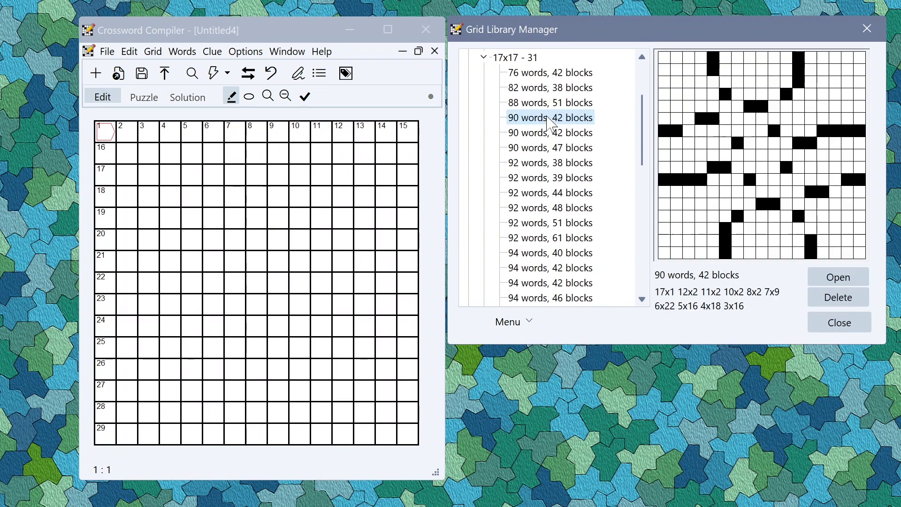
{"action": "left_click", "coordinate": [552, 149]}
{"action": "left_click", "coordinate": [548, 193]}
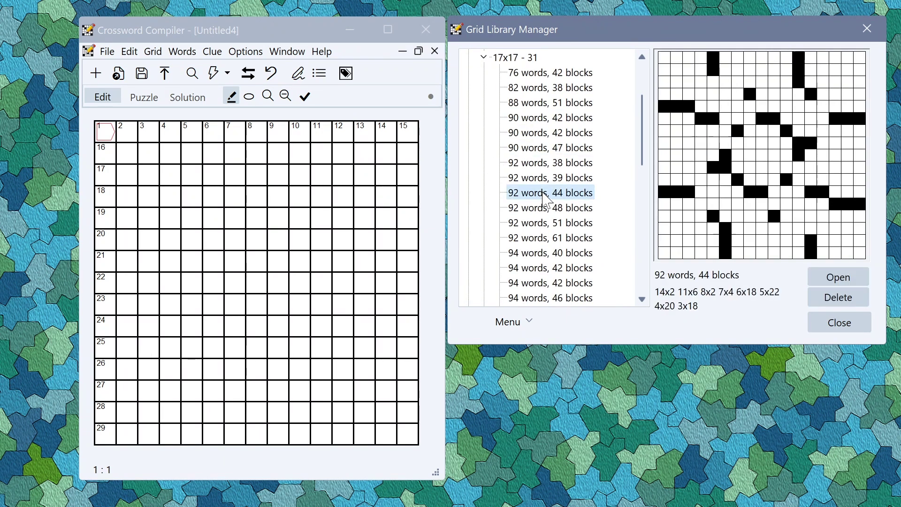
{"action": "left_click", "coordinate": [548, 89]}
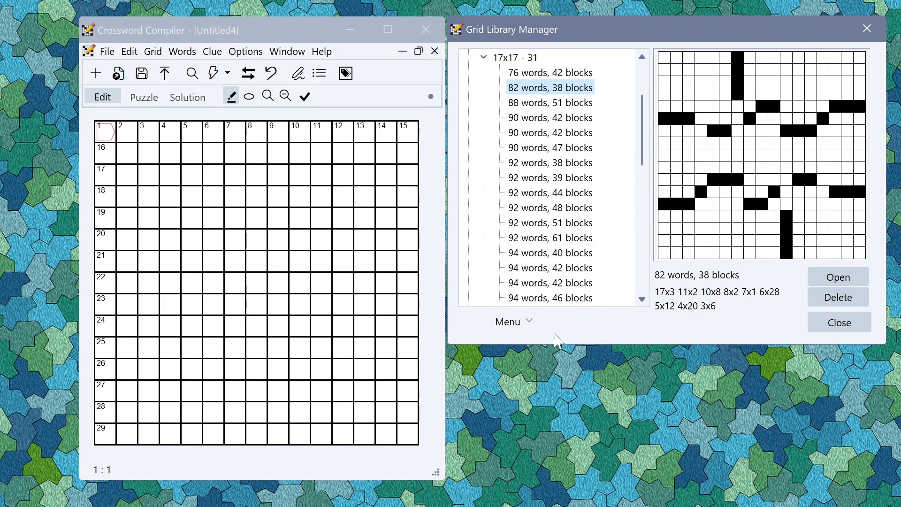
{"action": "left_click", "coordinate": [538, 324]}
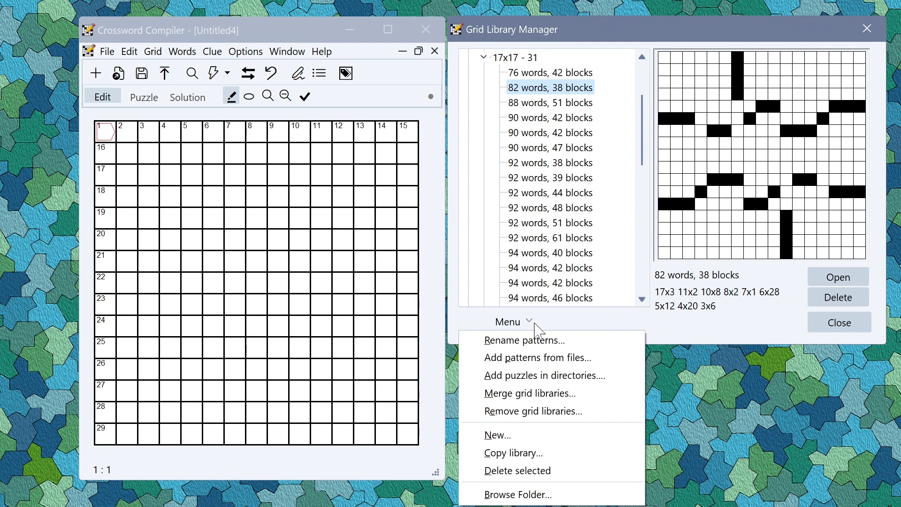
{"action": "left_click", "coordinate": [535, 348]}
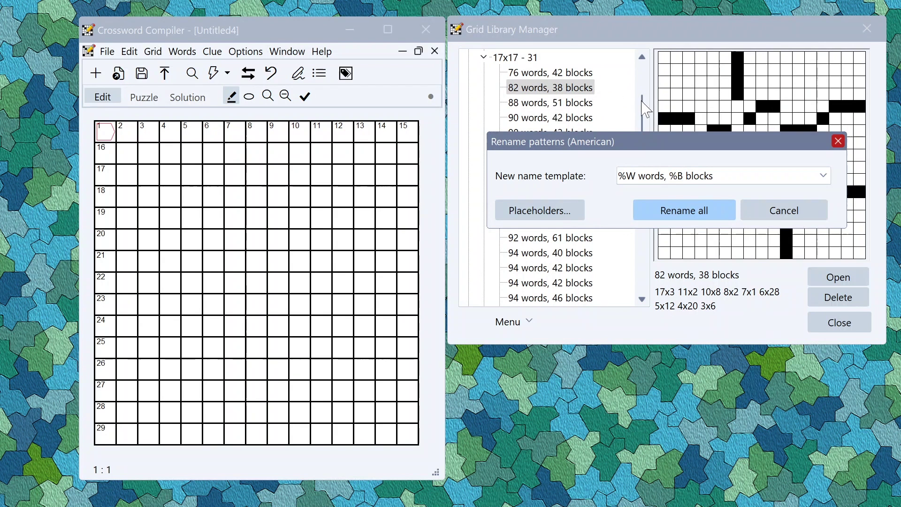
{"action": "left_click", "coordinate": [671, 176]}
{"action": "key", "text": "ctrl+a"}
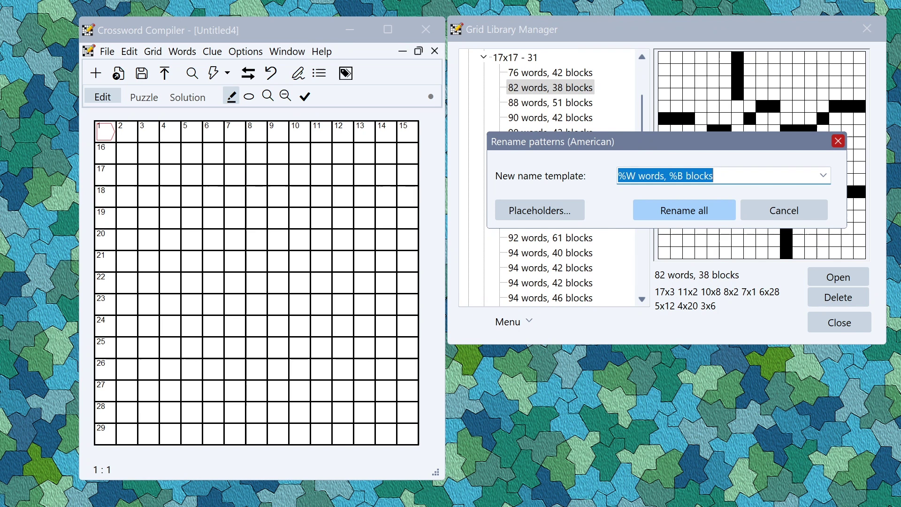
{"action": "left_click", "coordinate": [627, 175]}
{"action": "double_click", "coordinate": [627, 175]}
{"action": "left_click", "coordinate": [678, 176]}
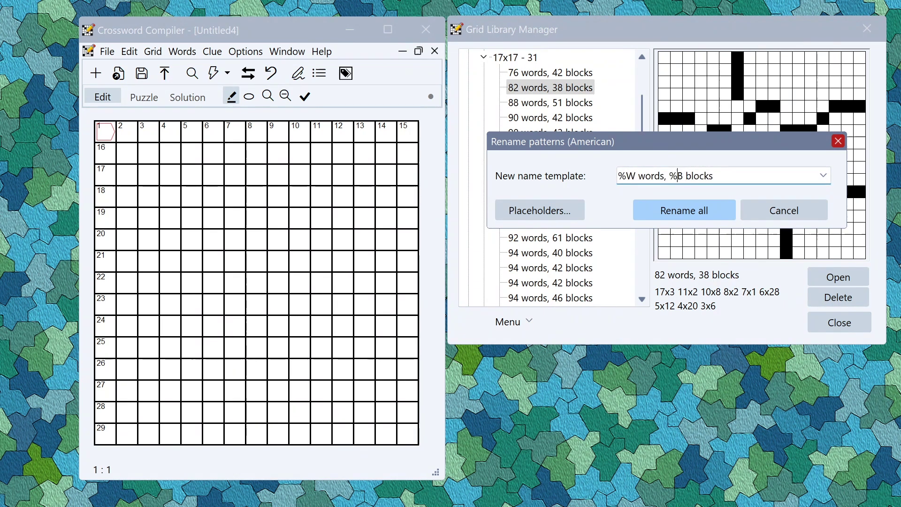
{"action": "double_click", "coordinate": [677, 175]}
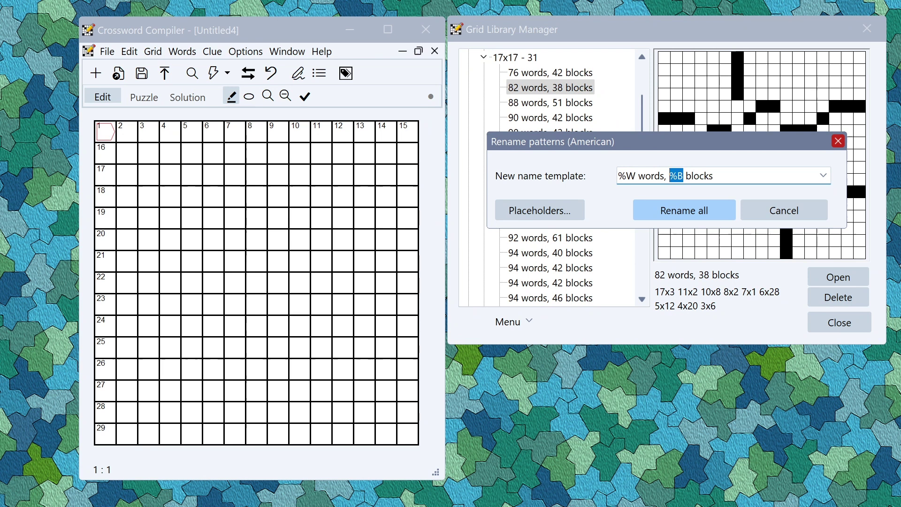
{"action": "left_click", "coordinate": [678, 176]}
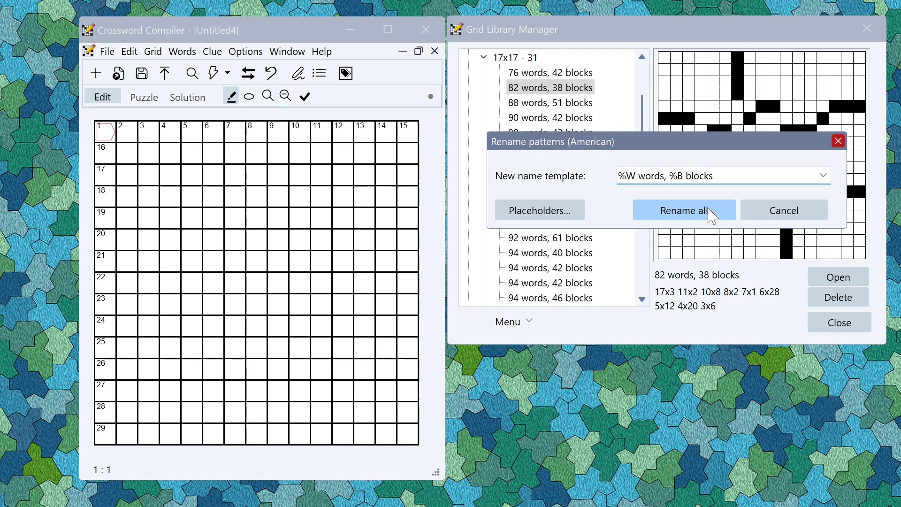
{"action": "left_click", "coordinate": [838, 141]}
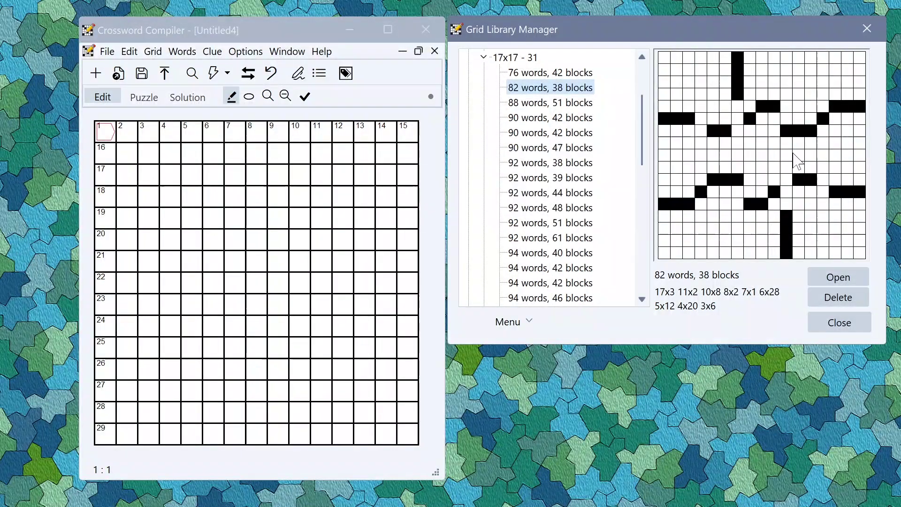
Close the Grid Library Manager and bring up the filled American demo crossword
{"action": "left_click", "coordinate": [529, 322]}
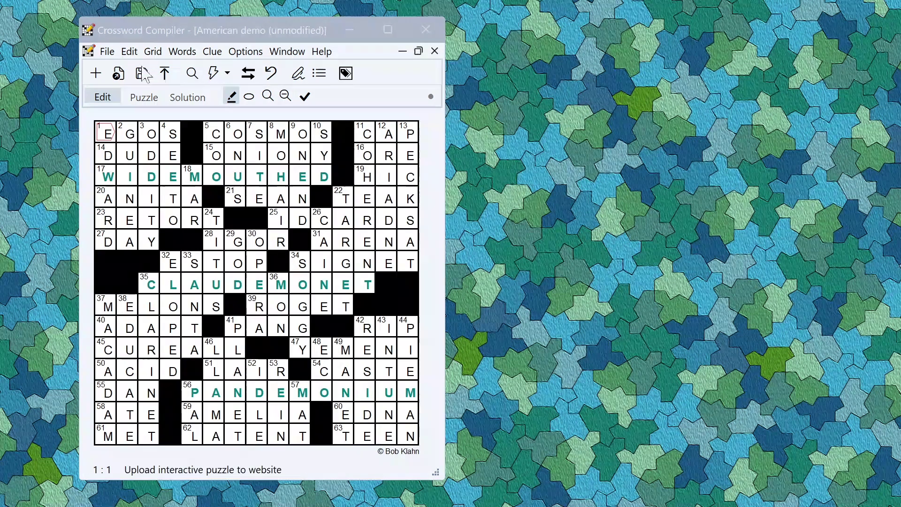
{"action": "left_click", "coordinate": [107, 51]}
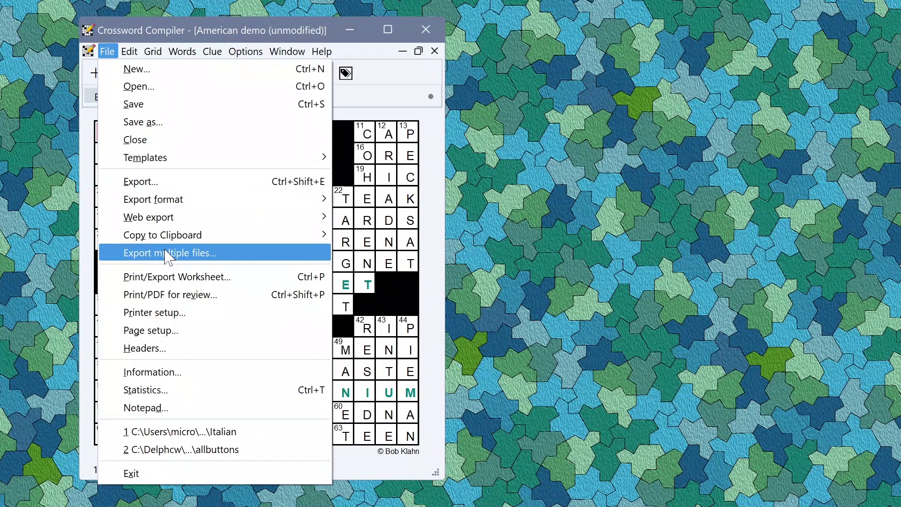
{"action": "left_click", "coordinate": [139, 87]}
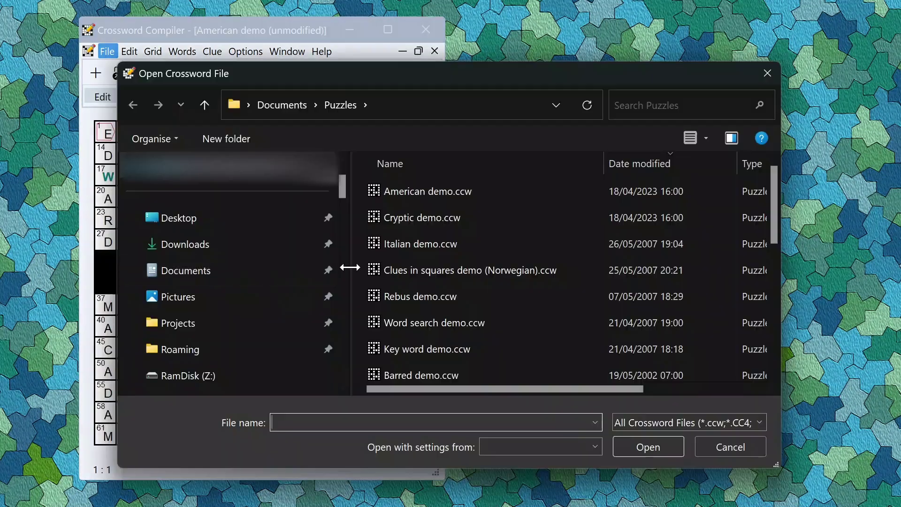
{"action": "left_click", "coordinate": [425, 195]}
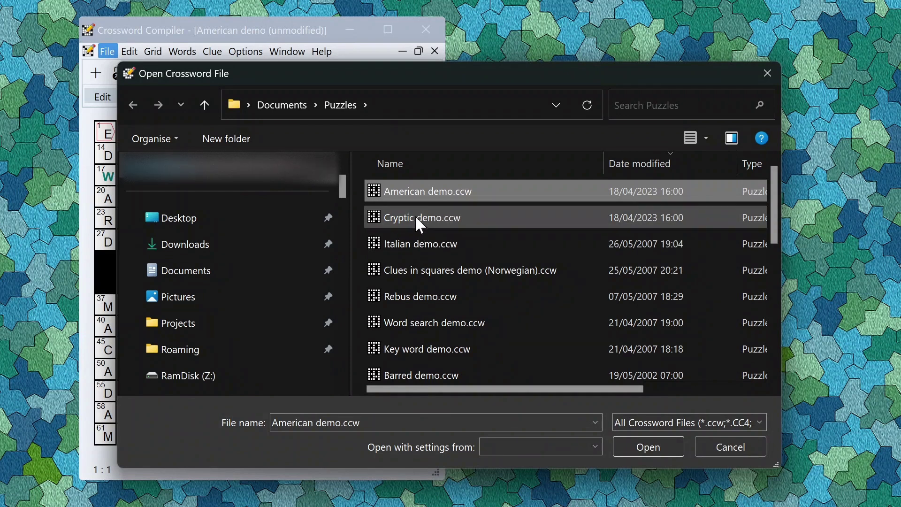
{"action": "left_click", "coordinate": [415, 217], "text": "ctrl"}
{"action": "left_click", "coordinate": [439, 297], "text": "ctrl"}
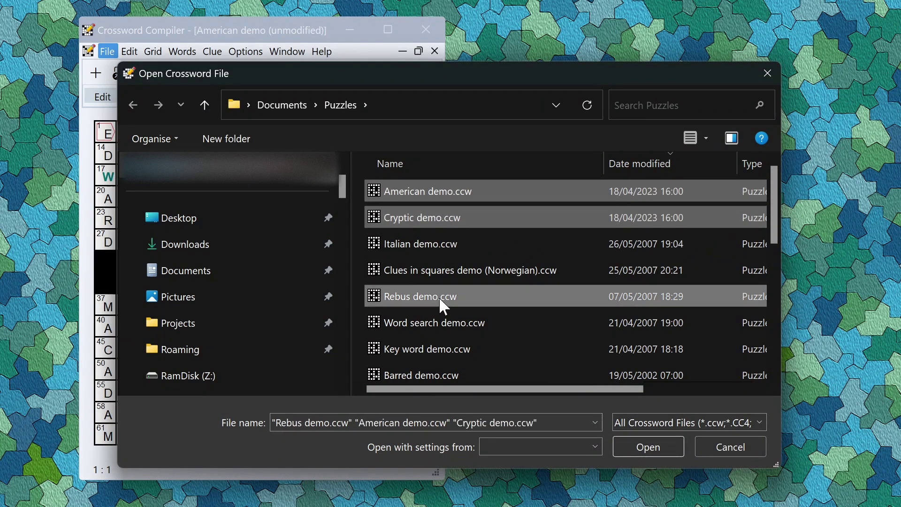
{"action": "left_click", "coordinate": [442, 345], "text": "ctrl"}
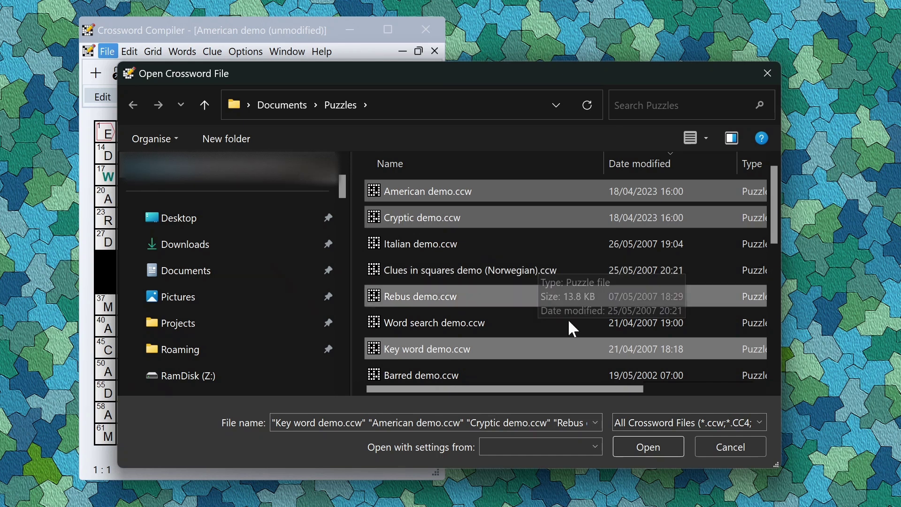
{"action": "left_click", "coordinate": [662, 445]}
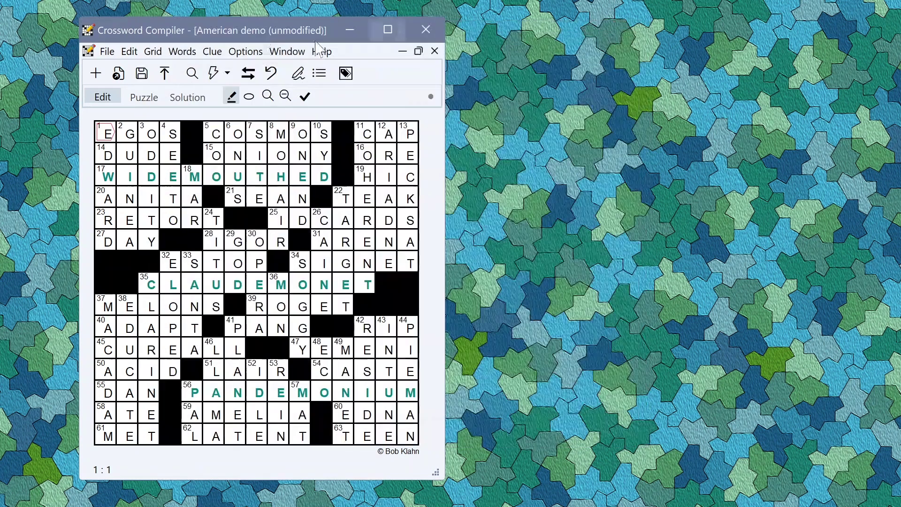
Close the export window and show the Web export submenu with Convert files to applet files
{"action": "left_click", "coordinate": [631, 32]}
{"action": "left_click", "coordinate": [110, 53]}
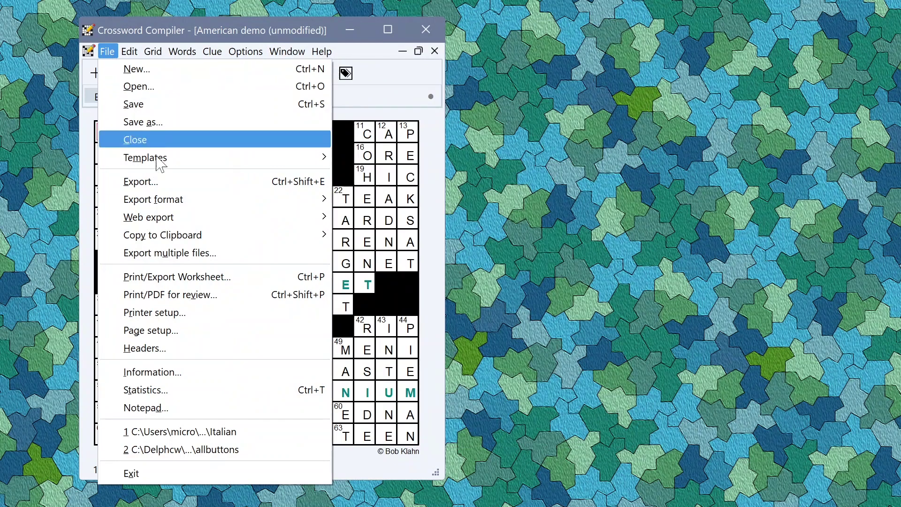
{"action": "mouse_move", "coordinate": [174, 217]}
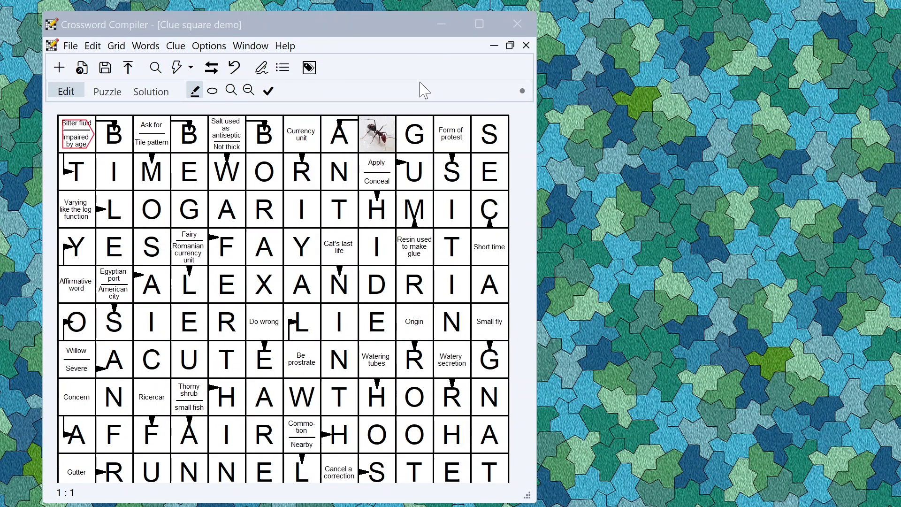
Add the Clue square demo's clues to the clue database and scroll through the list
{"action": "left_click", "coordinate": [175, 45]}
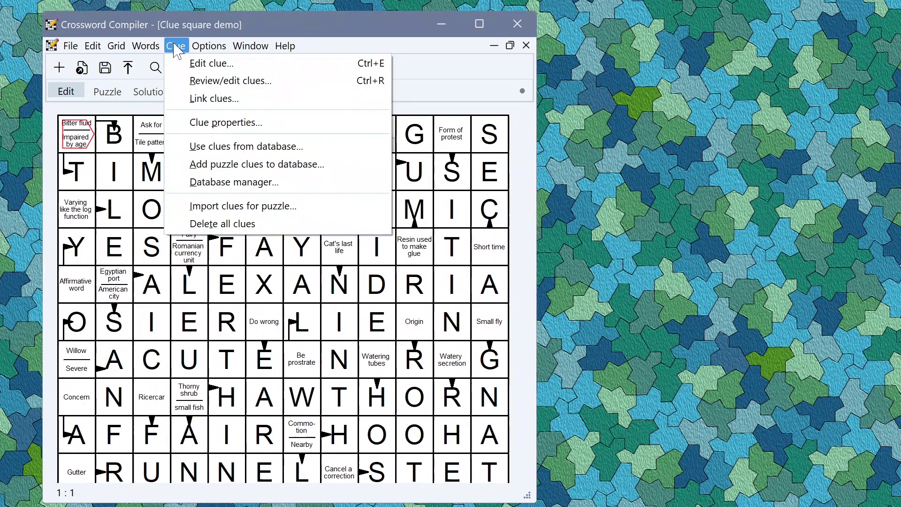
{"action": "left_click", "coordinate": [239, 164]}
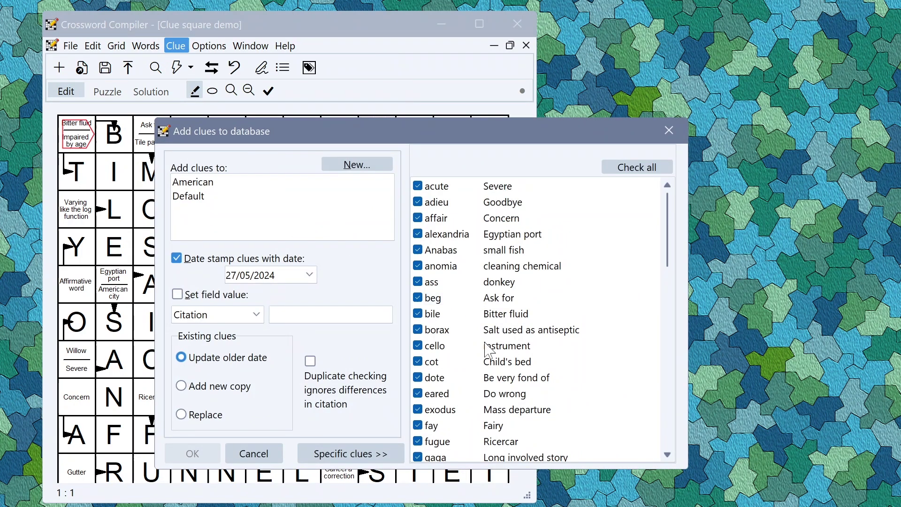
{"action": "left_click_drag", "start_coordinate": [668, 231], "coordinate": [675, 199]}
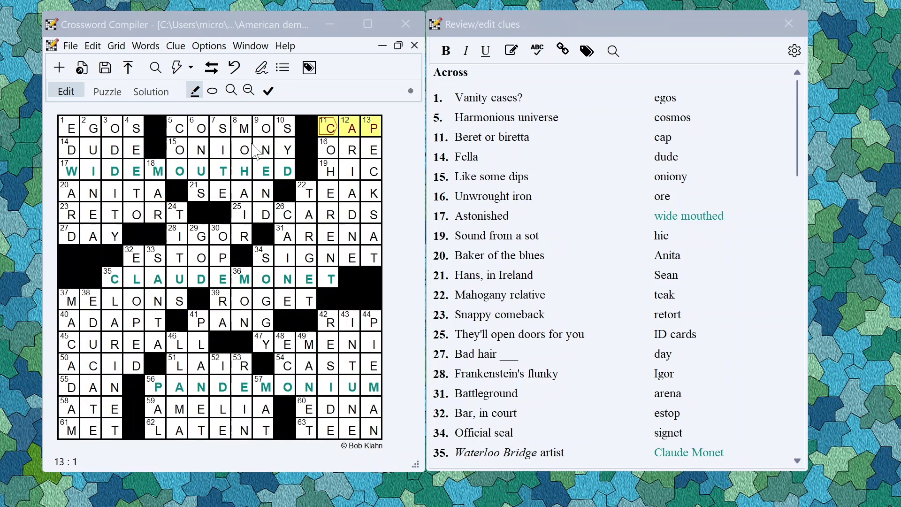
Turn on the character count for the 5-Across clue 'Harmonious universe', showing 19, then close the editor
{"action": "left_click", "coordinate": [455, 117]}
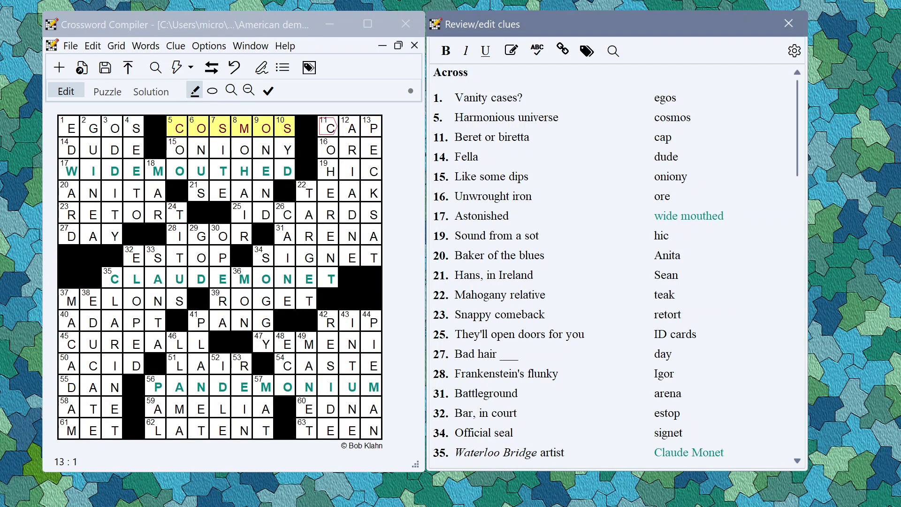
{"action": "double_click", "coordinate": [455, 118]}
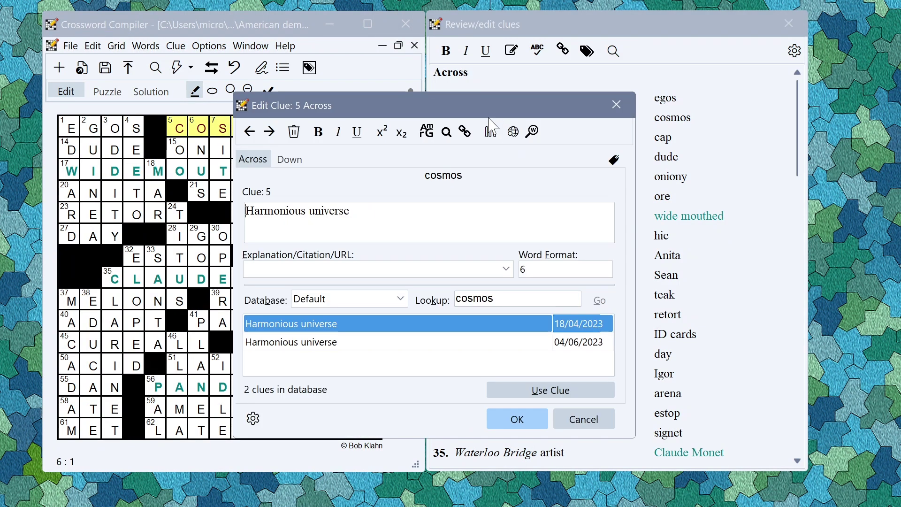
{"action": "left_click", "coordinate": [253, 418]}
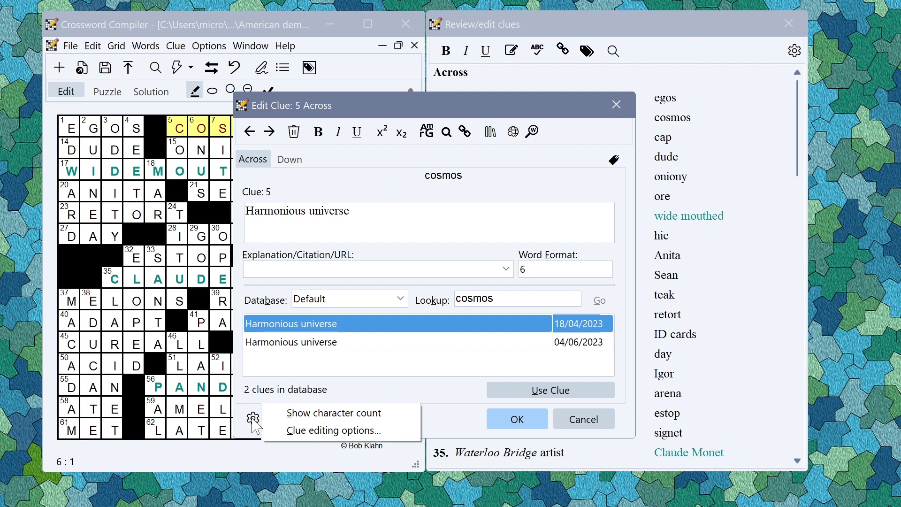
{"action": "left_click", "coordinate": [283, 419]}
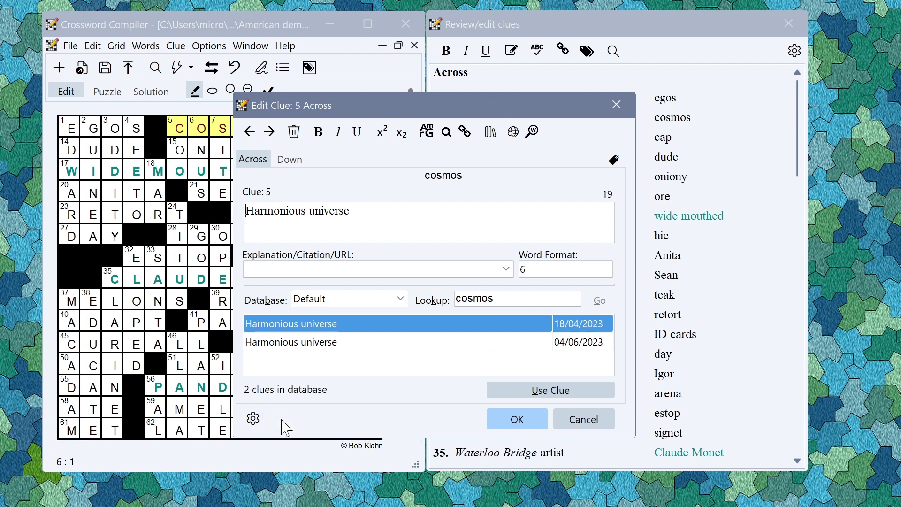
{"action": "left_click", "coordinate": [255, 419]}
{"action": "key", "text": "Escape"}
{"action": "key", "text": "Escape"}
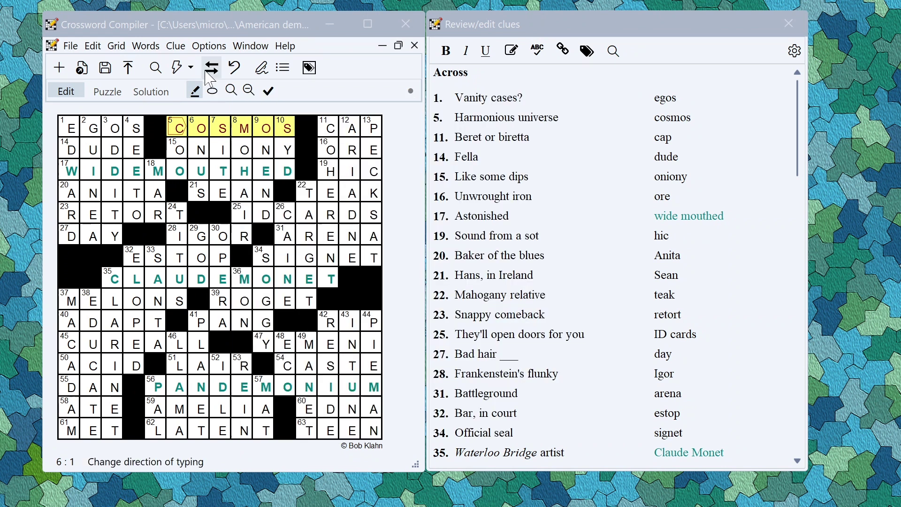
Show answer words for review in upper case under Clues/Answers preferences, then reopen those preferences
{"action": "left_click", "coordinate": [209, 46]}
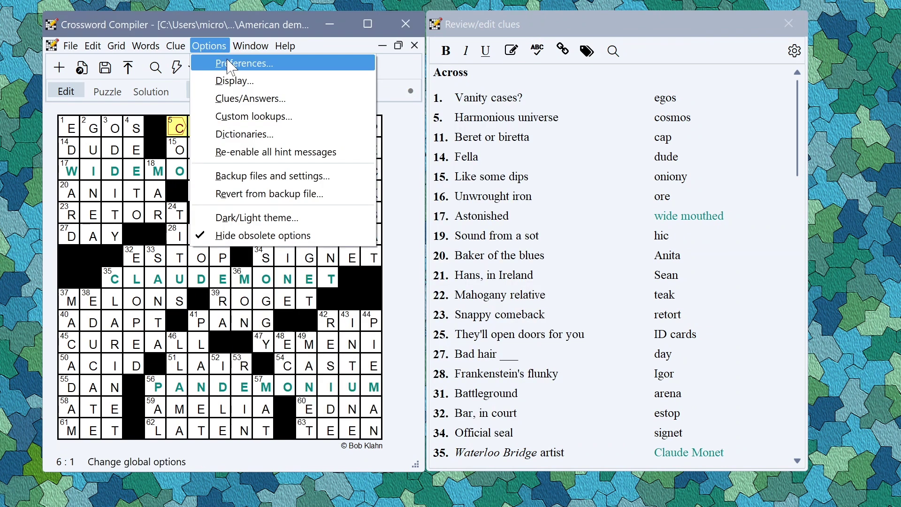
{"action": "left_click", "coordinate": [234, 99]}
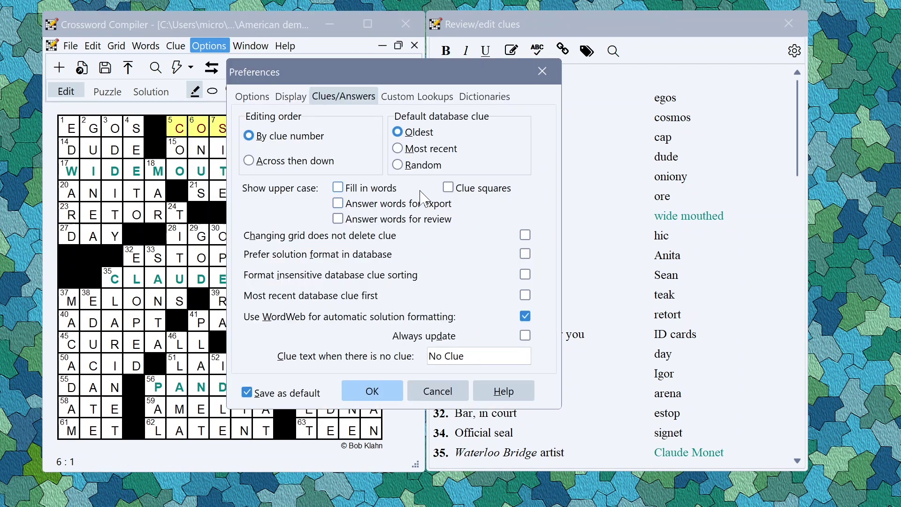
{"action": "left_click_drag", "start_coordinate": [383, 219], "coordinate": [407, 205]}
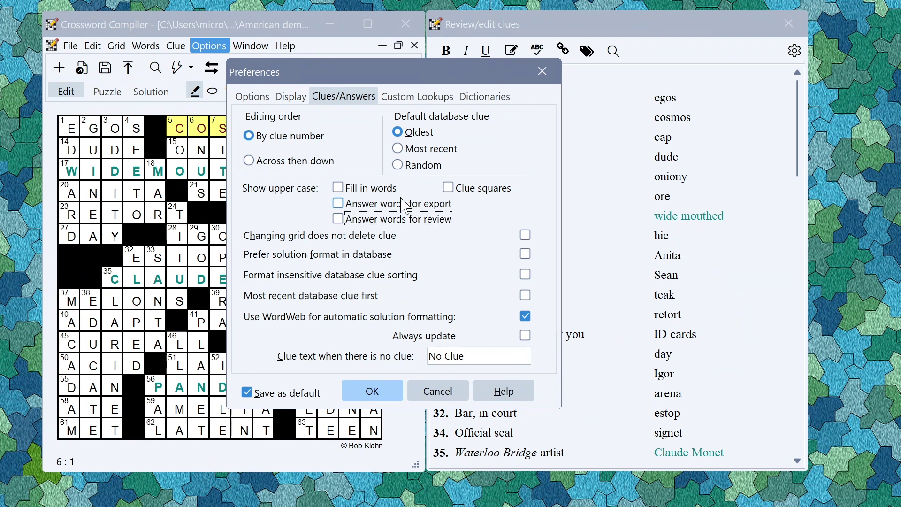
{"action": "left_click", "coordinate": [338, 219]}
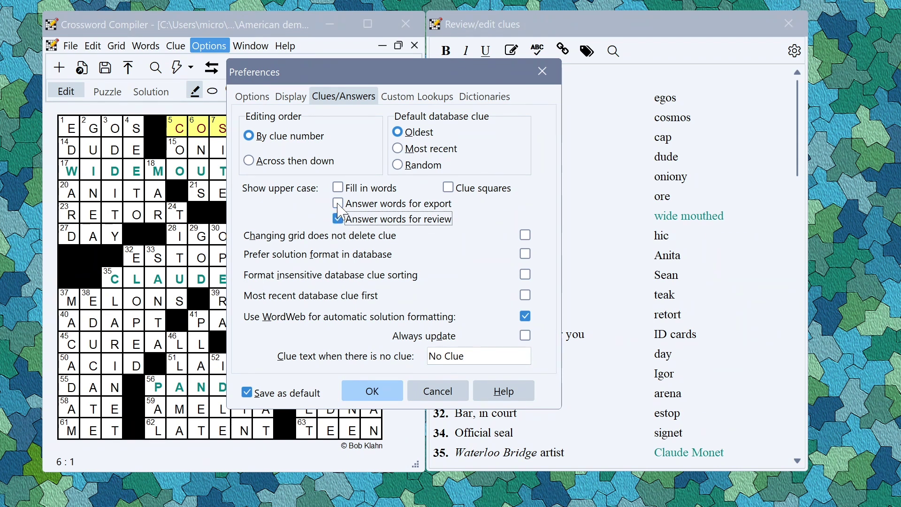
{"action": "left_click", "coordinate": [373, 391]}
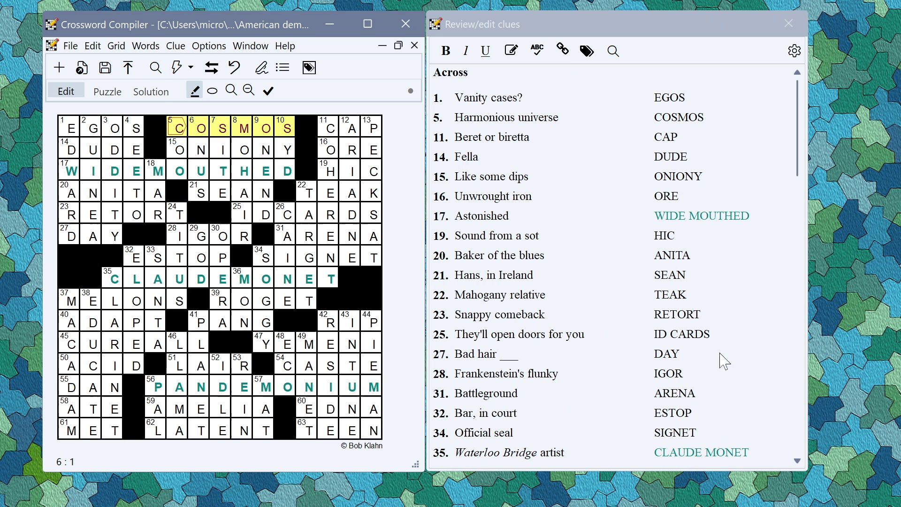
{"action": "left_click", "coordinate": [201, 49]}
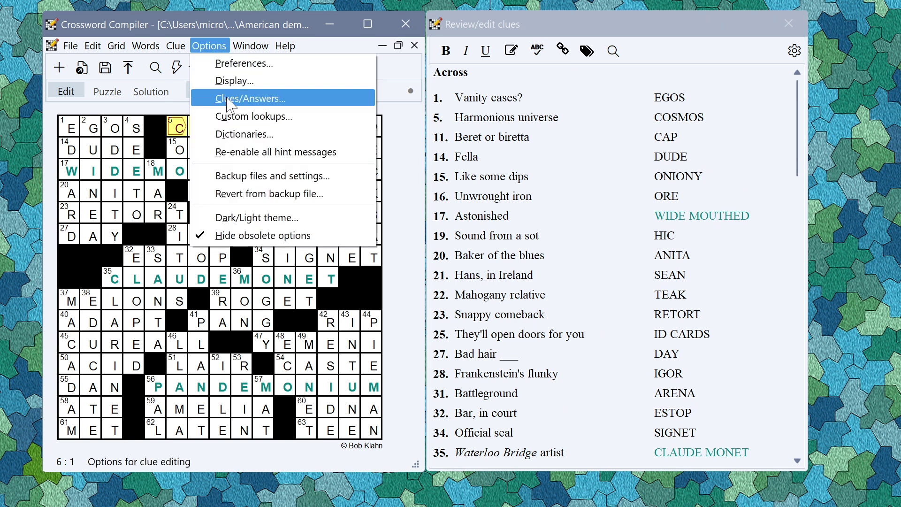
{"action": "left_click", "coordinate": [249, 99]}
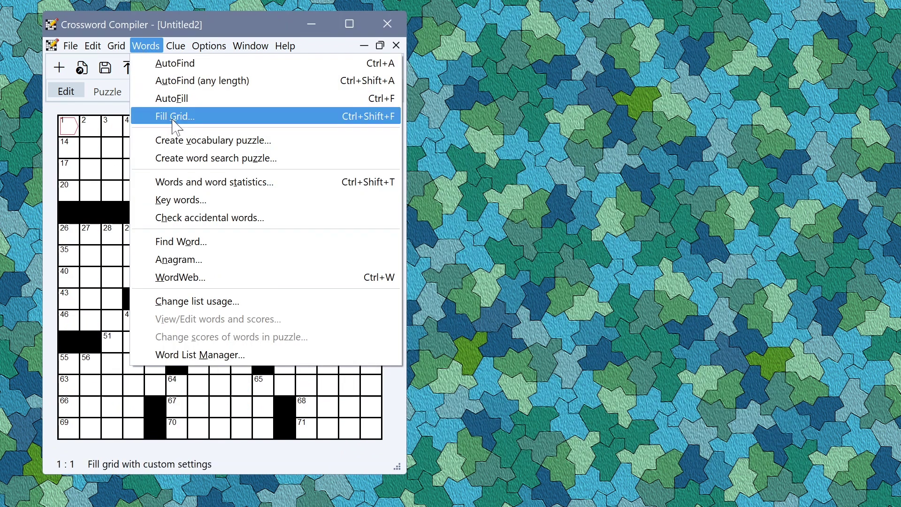
Autofill the Untitled2 grid from the Default word list, excluding words matching *e*
{"action": "left_click", "coordinate": [177, 115]}
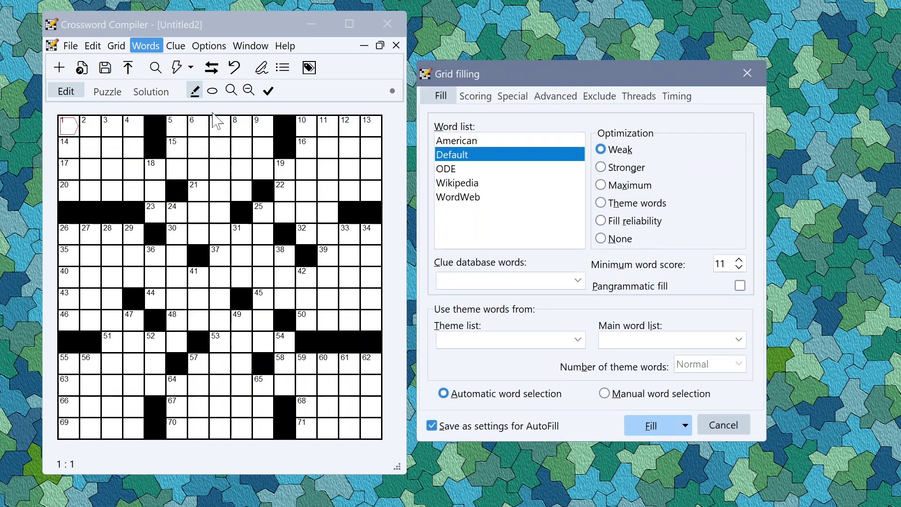
{"action": "left_click", "coordinate": [464, 144]}
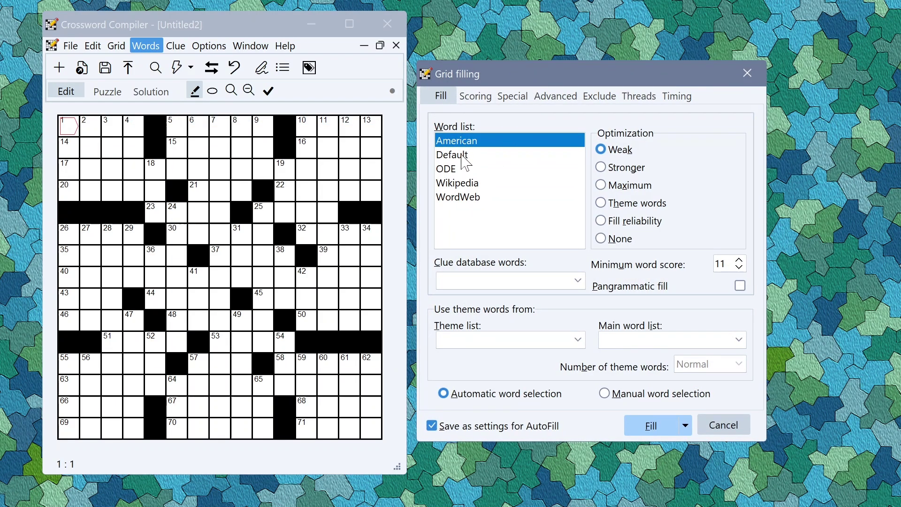
{"action": "left_click", "coordinate": [464, 155]}
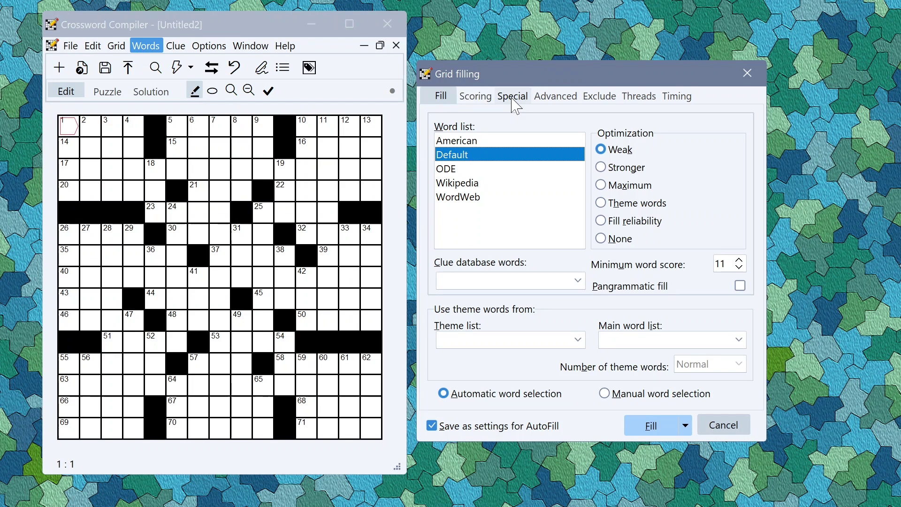
{"action": "left_click", "coordinate": [515, 98]}
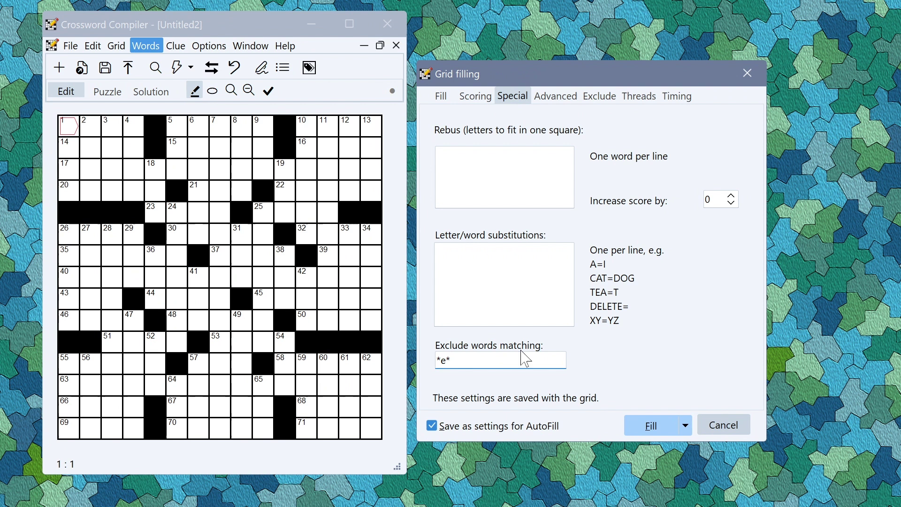
{"action": "left_click", "coordinate": [657, 428]}
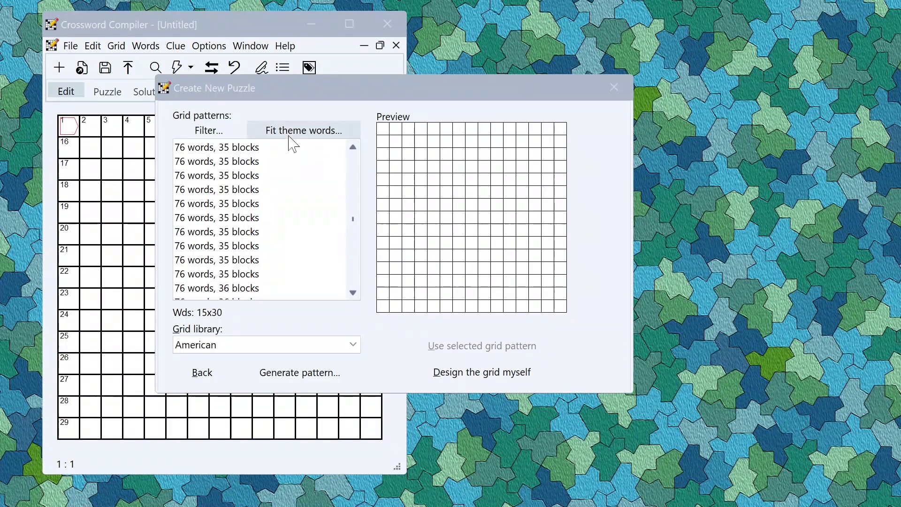
Fit theme words pandemonium and widemouthed with rebus letters 'demo' into grid patterns
{"action": "left_click", "coordinate": [289, 139]}
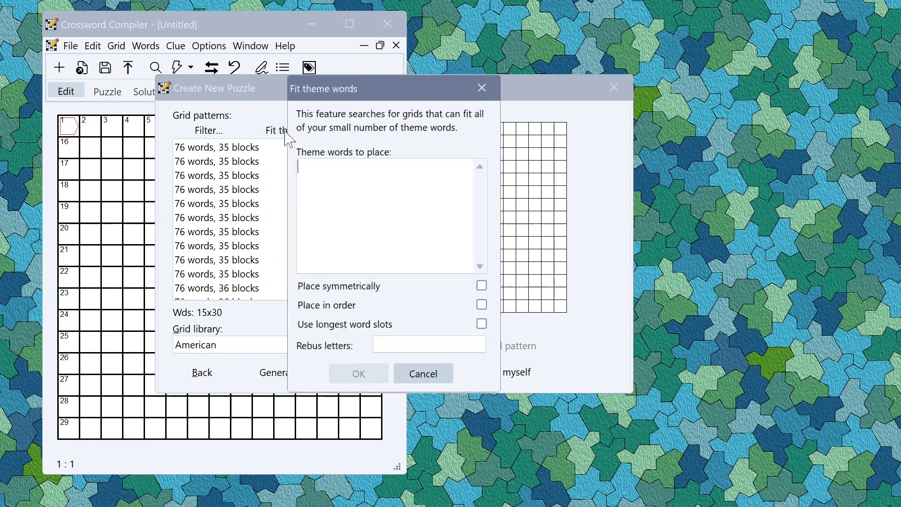
{"action": "left_click", "coordinate": [439, 353]}
{"action": "key", "text": "Tab"}
{"action": "key", "text": "Tab"}
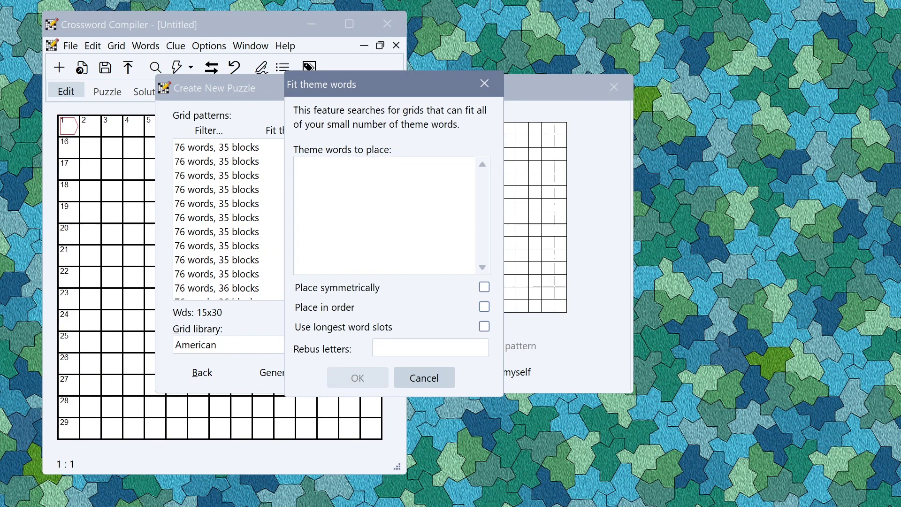
{"action": "type", "text": "pandemonium widemouthed"}
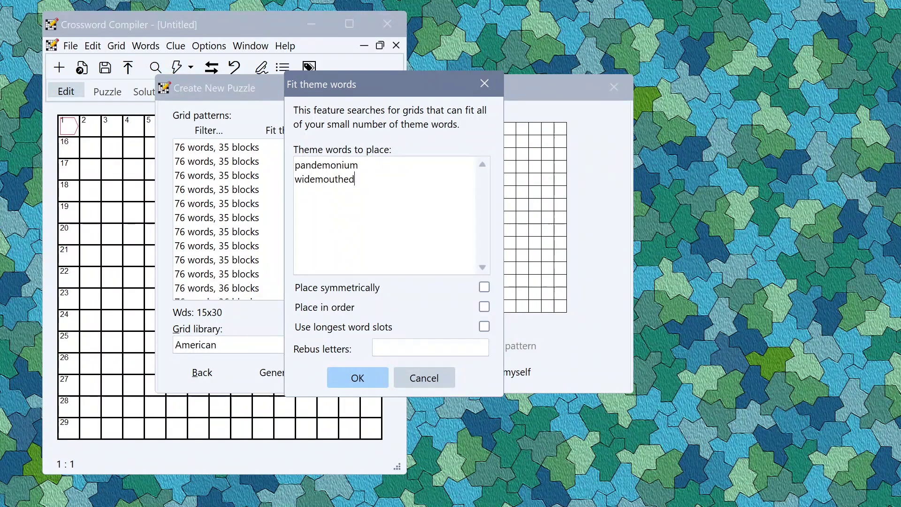
{"action": "left_click", "coordinate": [384, 348]}
{"action": "type", "text": "demo"}
{"action": "left_click", "coordinate": [360, 378]}
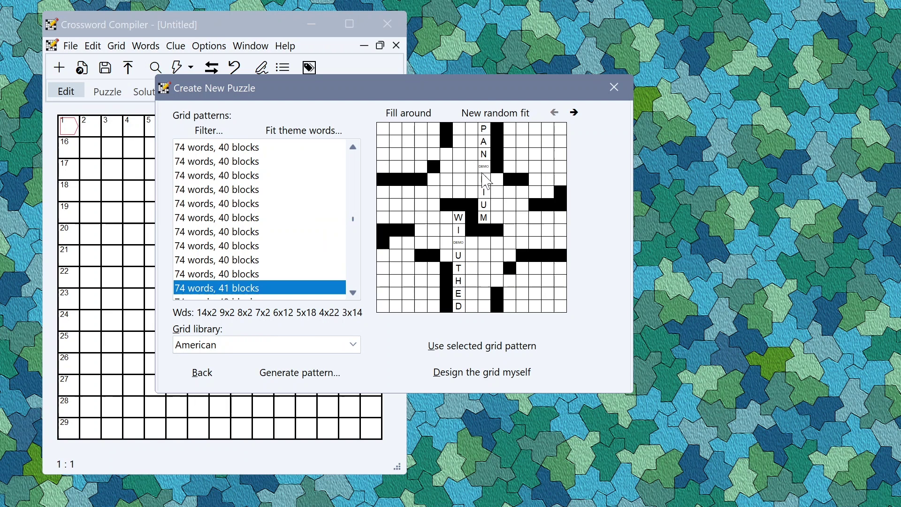
Preview several of the fitted grid patterns
{"action": "left_click", "coordinate": [266, 190]}
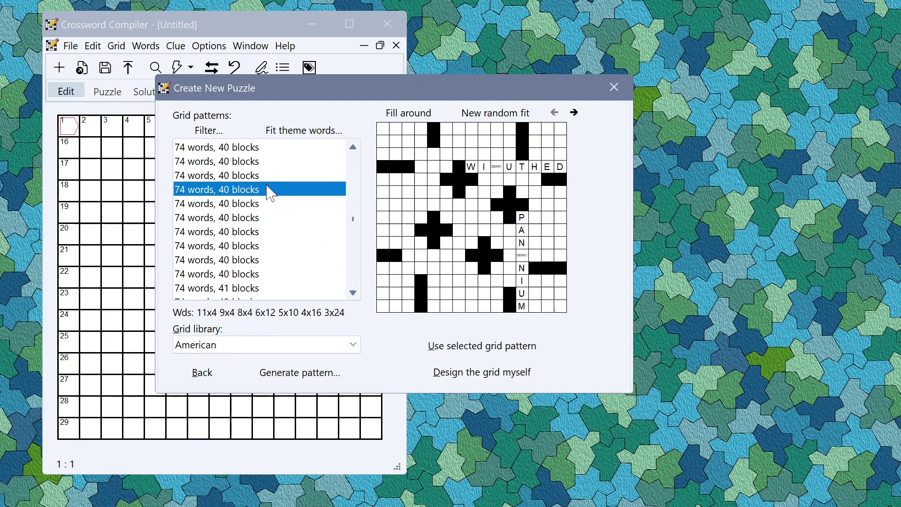
{"action": "left_click", "coordinate": [268, 165]}
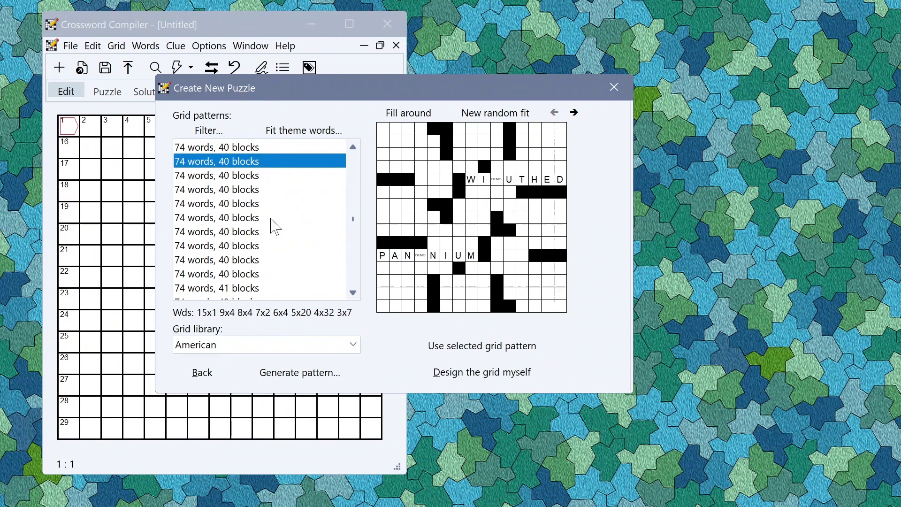
{"action": "left_click", "coordinate": [272, 217]}
{"action": "left_click", "coordinate": [274, 190]}
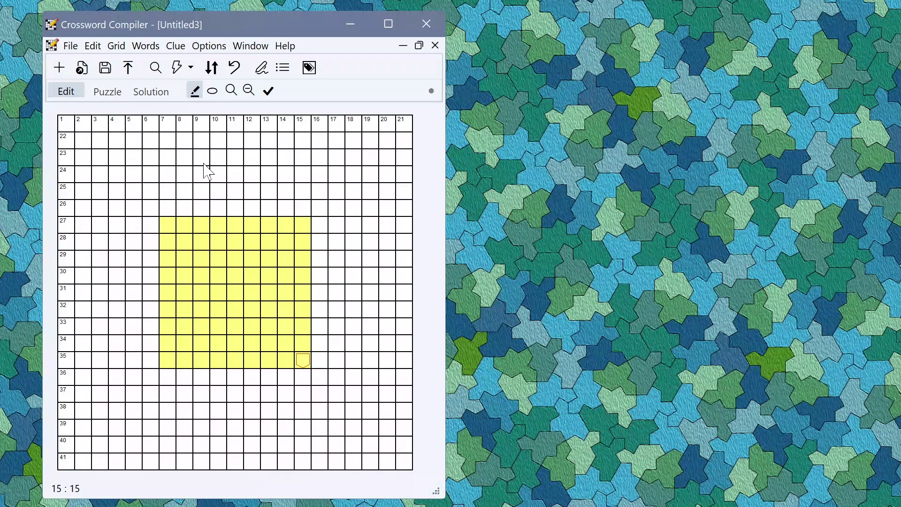
Insert the Crossword King.webp image over the grid's yellow 9×9 area
{"action": "left_click", "coordinate": [93, 46]}
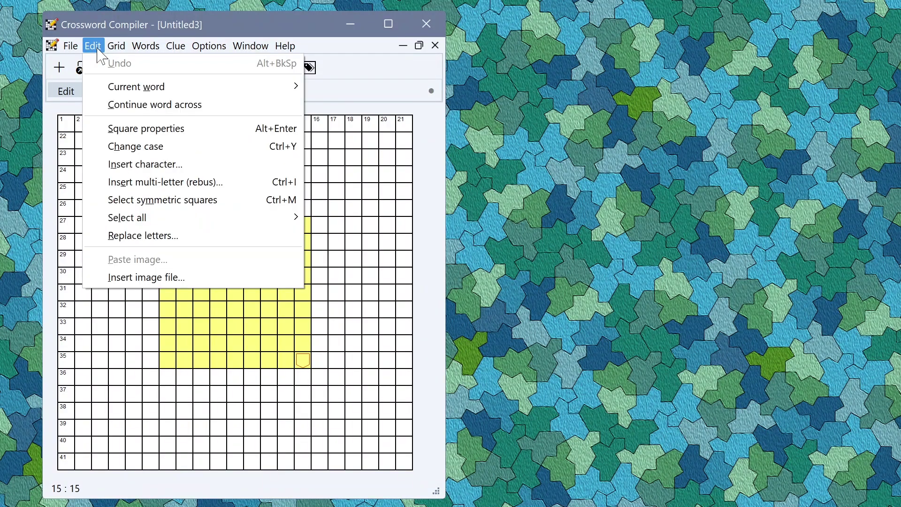
{"action": "left_click", "coordinate": [191, 279]}
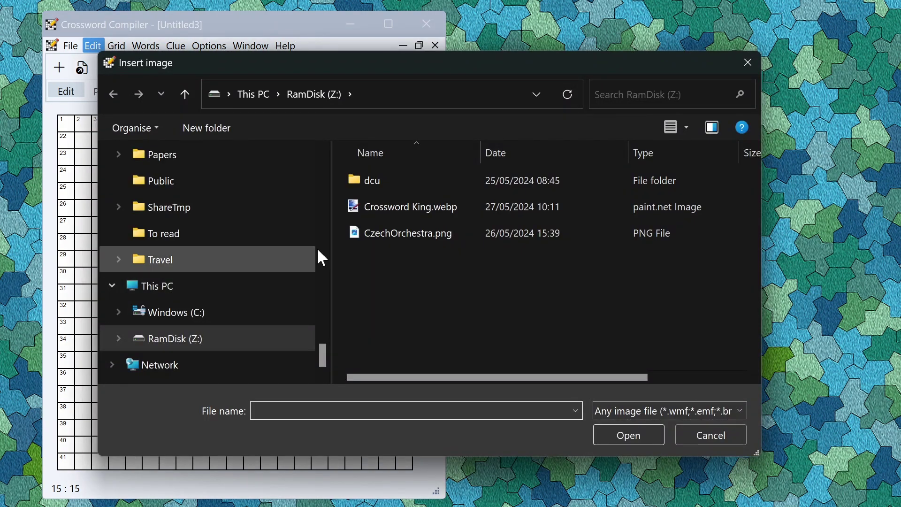
{"action": "left_click", "coordinate": [374, 213]}
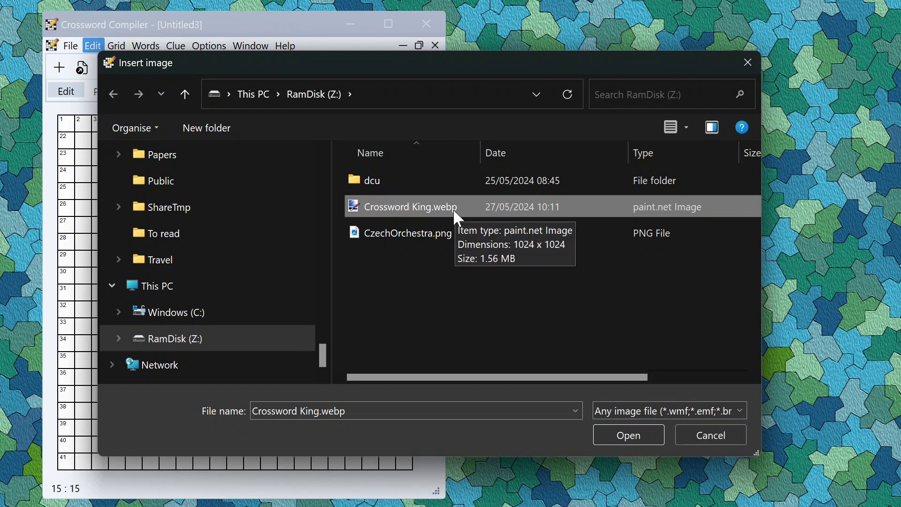
{"action": "left_click", "coordinate": [638, 434]}
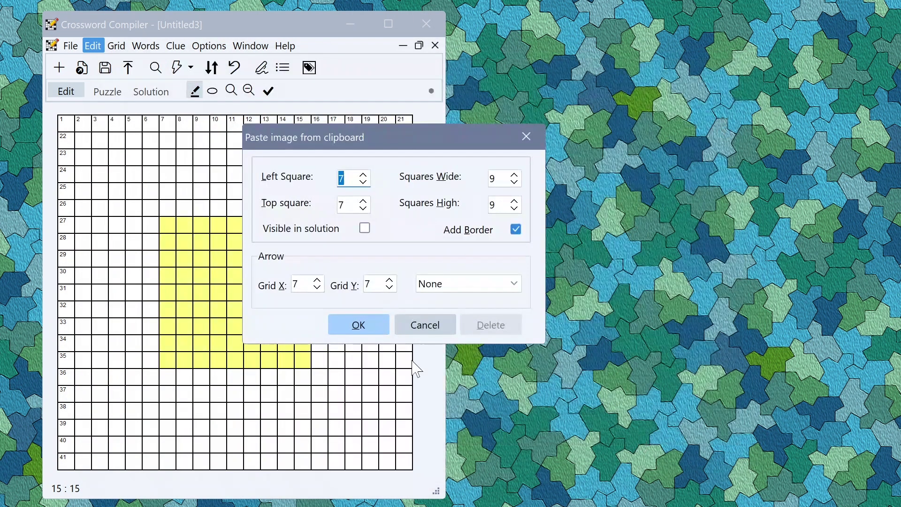
{"action": "left_click", "coordinate": [371, 325]}
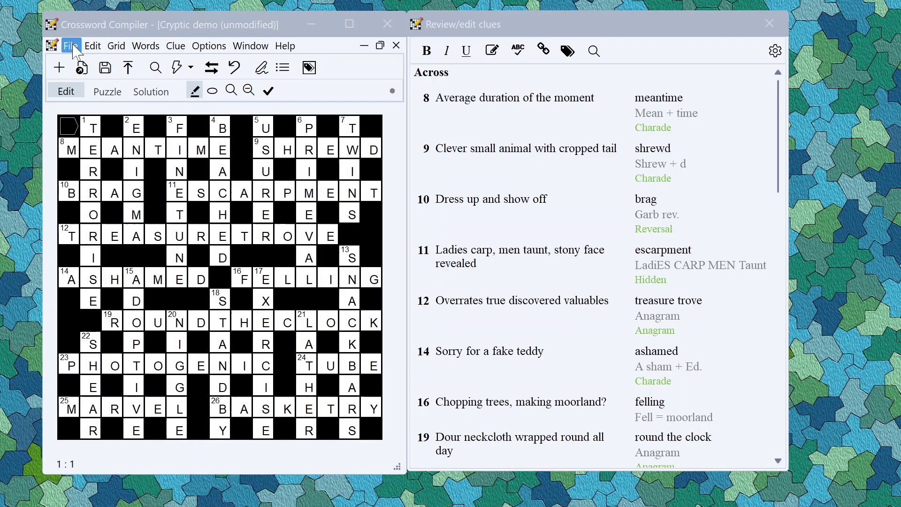
Set the review printout to include Tags and exclude Explanation/citations, then move the dialog aside
{"action": "left_click", "coordinate": [75, 49]}
{"action": "left_click", "coordinate": [204, 296]}
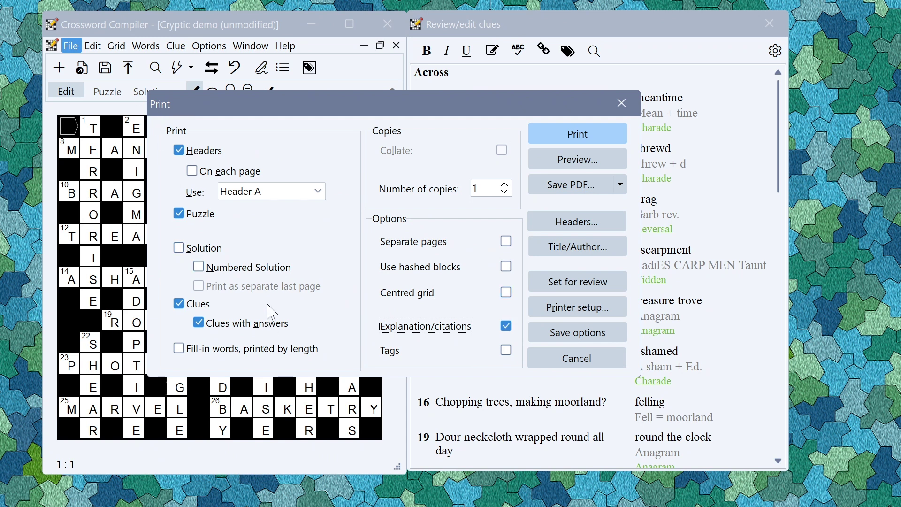
{"action": "left_click", "coordinate": [508, 353]}
{"action": "left_click", "coordinate": [507, 329]}
{"action": "left_click_drag", "start_coordinate": [537, 108], "coordinate": [283, 114]}
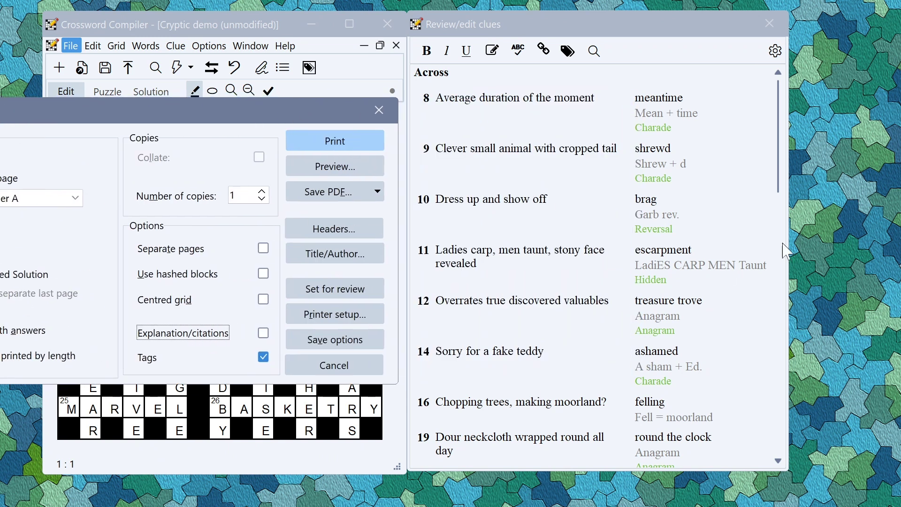
Close the Print dialog, leaving the Cryptic demo grid and its clue review list
{"action": "left_click", "coordinate": [381, 111]}
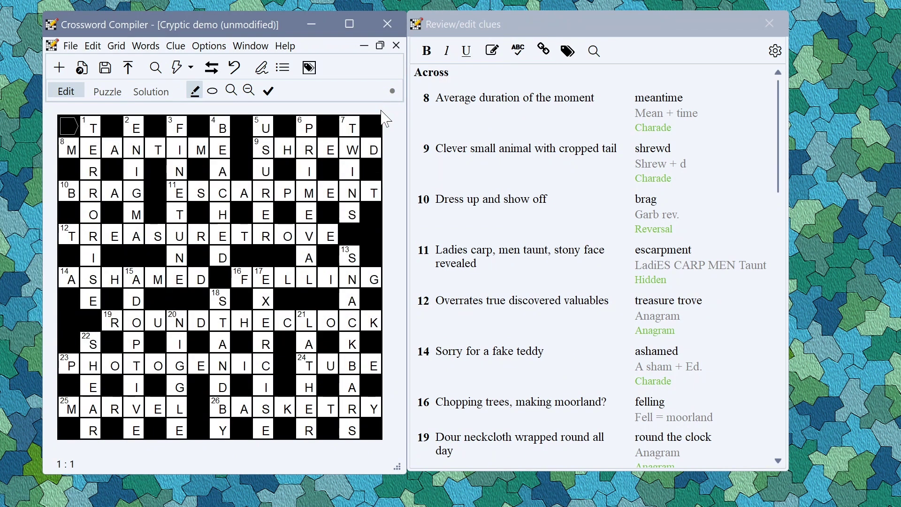